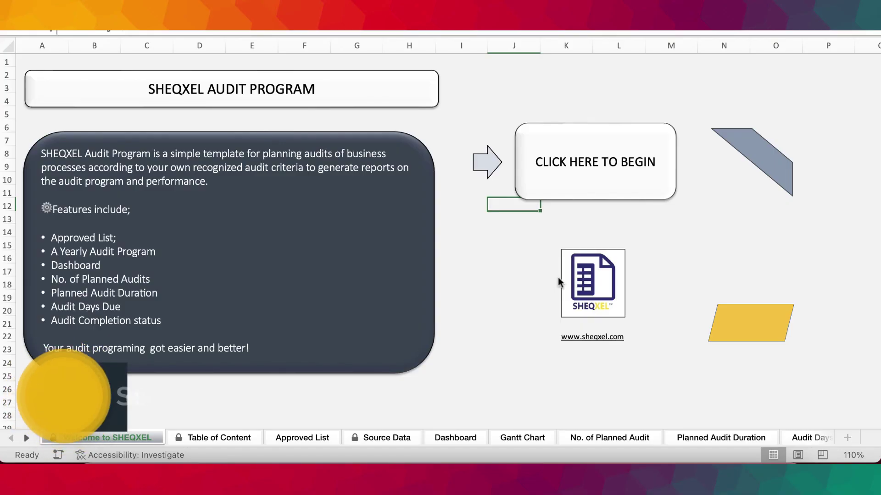
Step: Go to the Approved List sheet and select the key business processes list
scroll(558, 281, "right", 1)
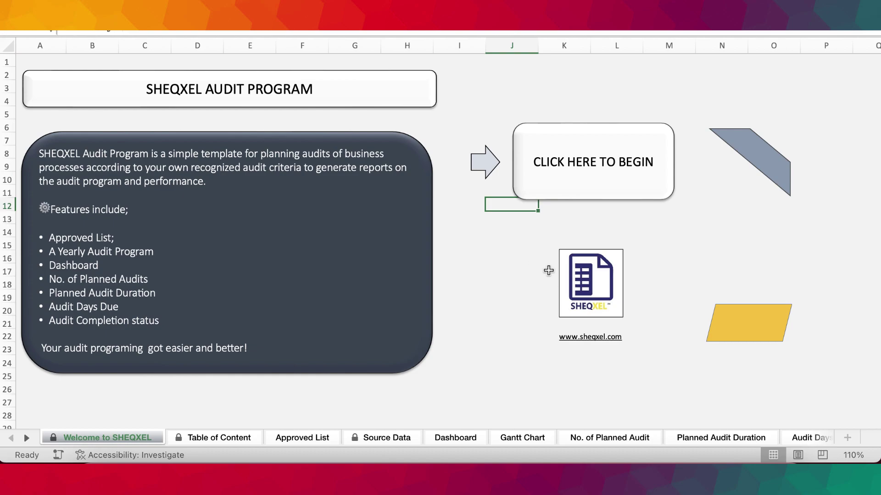
left_click(220, 439)
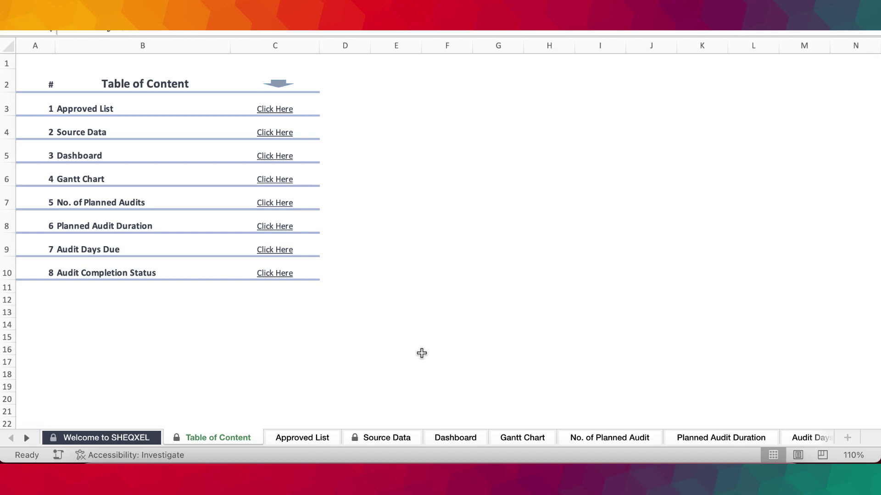
left_click(306, 439)
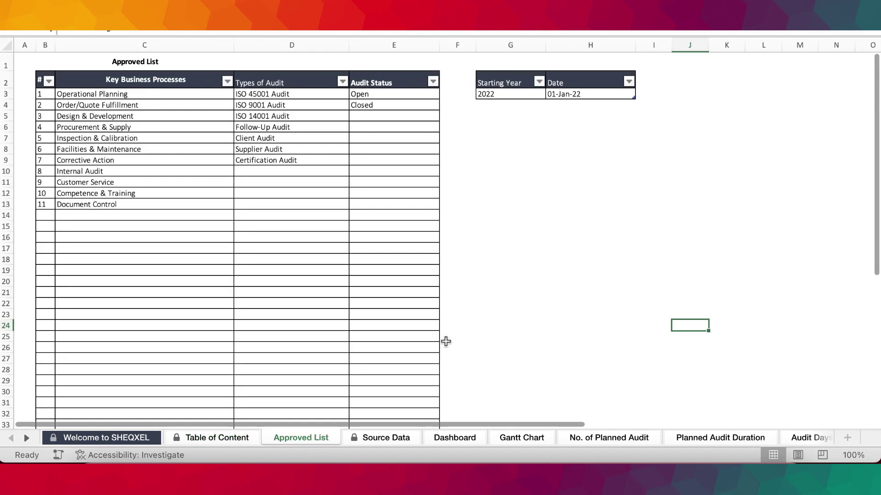
left_click_drag(156, 94, 162, 286)
left_click(169, 327)
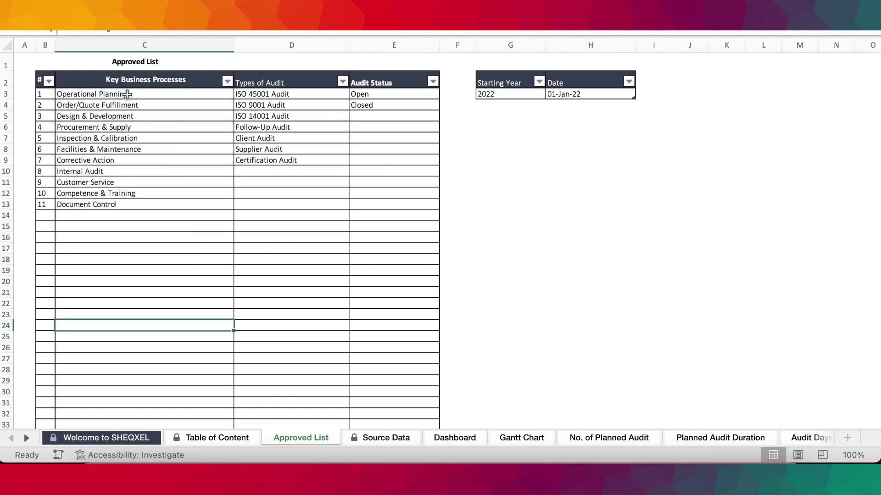
Step: Check the audit types, Open/Closed statuses, 2022 starting year and 01-Jan-22 date, then go to Source Data
left_click(269, 96)
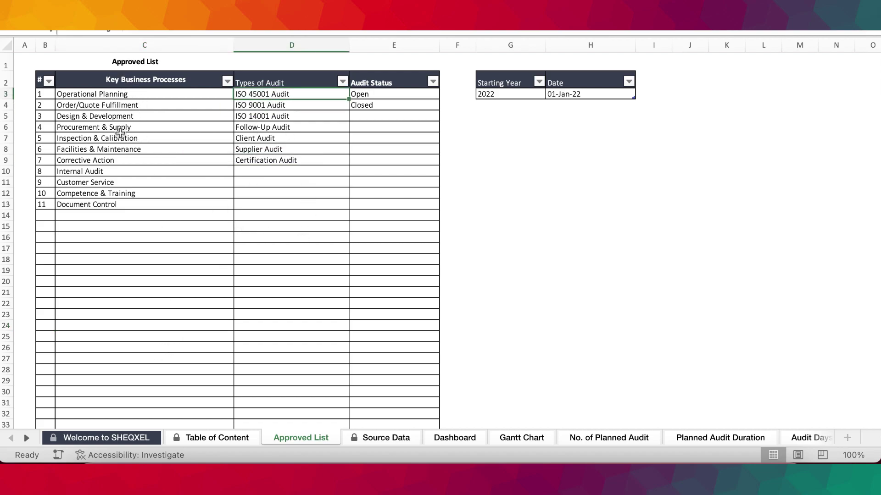
left_click(394, 86)
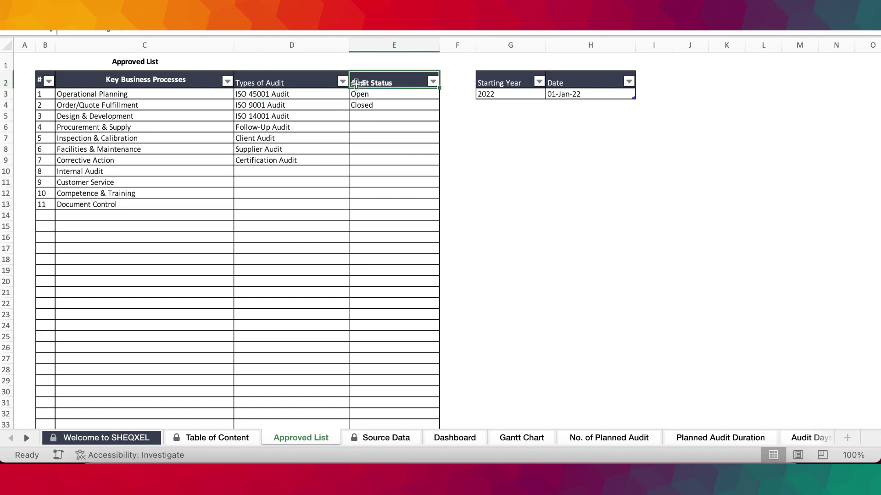
left_click(385, 96)
left_click(389, 108)
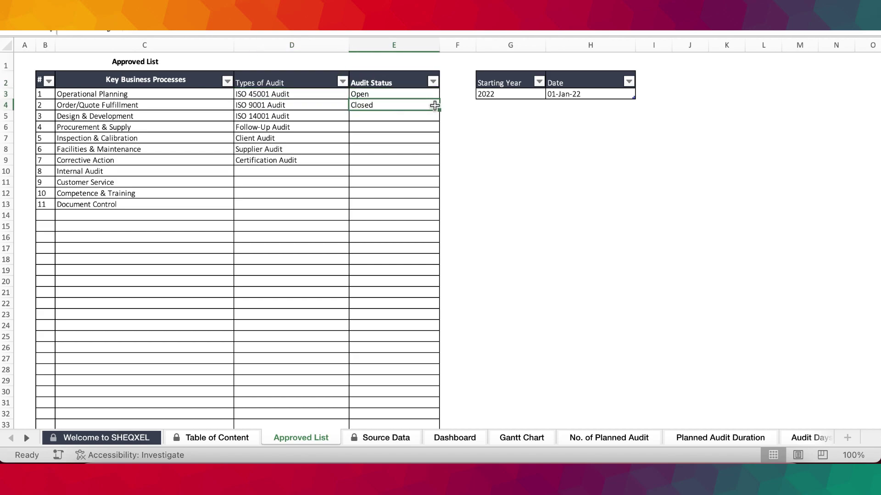
left_click(507, 95)
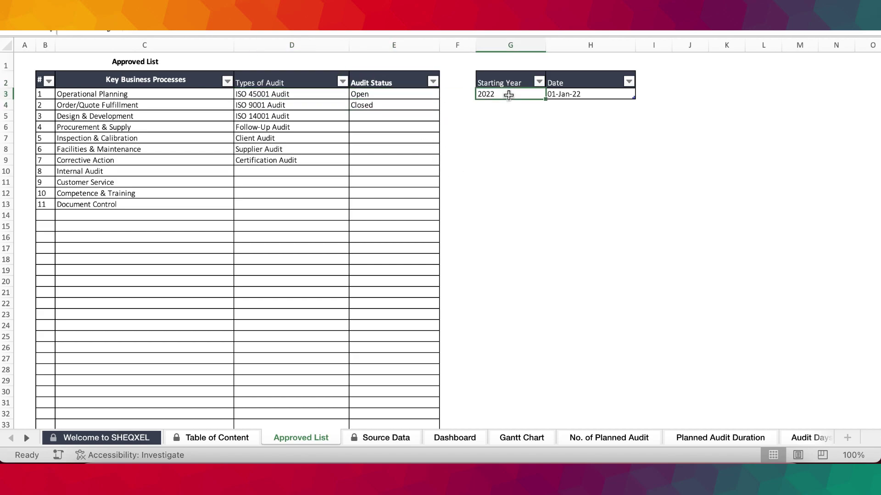
left_click(588, 96)
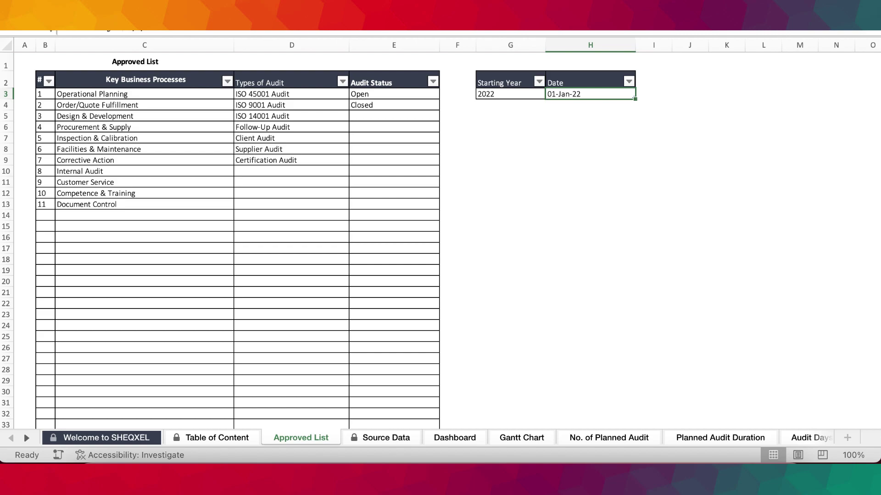
left_click(371, 438)
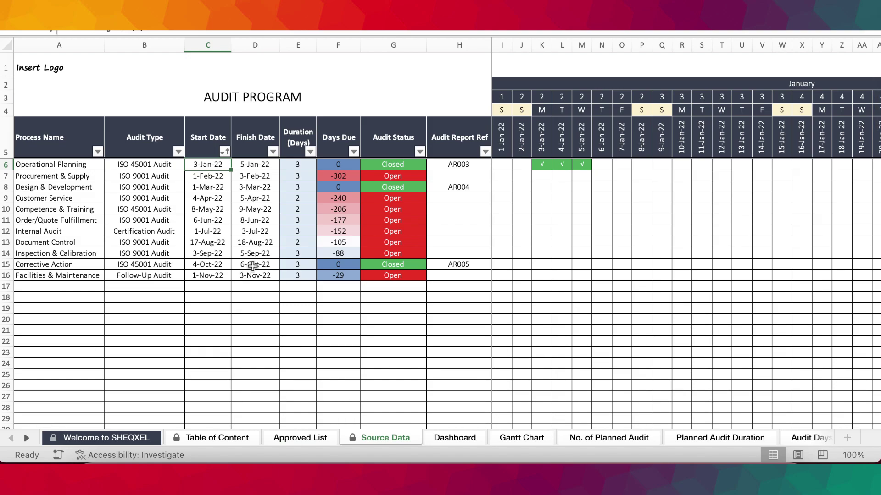
Step: Browse the process name and audit type dropdown choices for the first audit
left_click(76, 165)
left_click(110, 165)
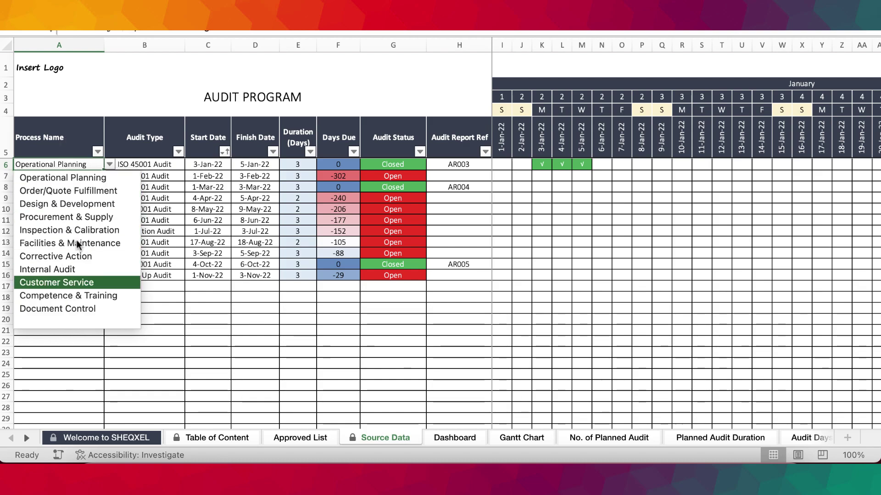
left_click(109, 166)
left_click(109, 165)
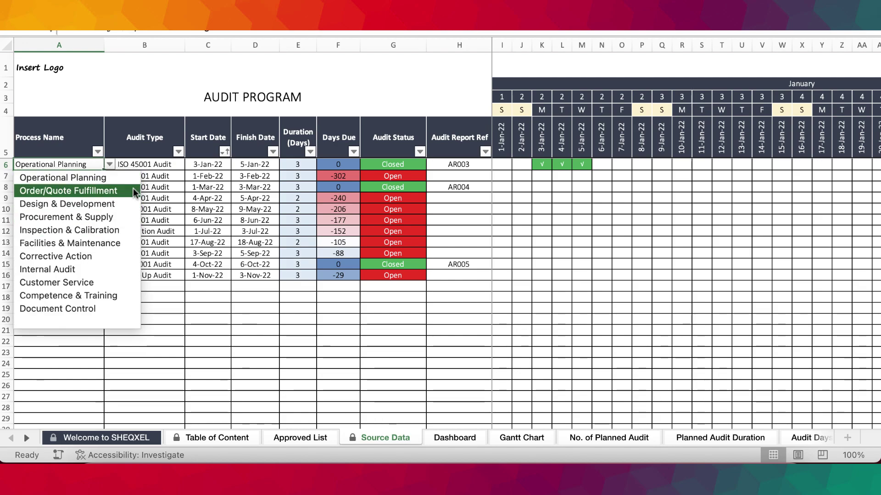
left_click(177, 171)
left_click(182, 165)
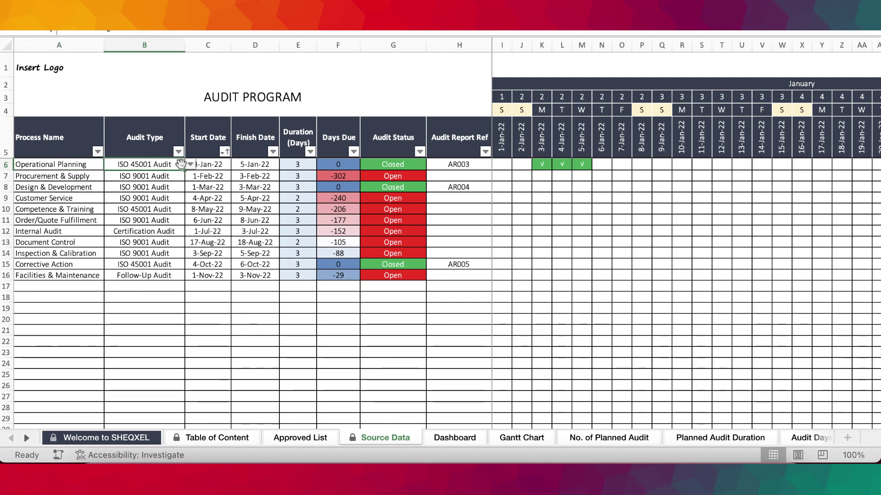
left_click(190, 165)
left_click(214, 165)
left_click(216, 165)
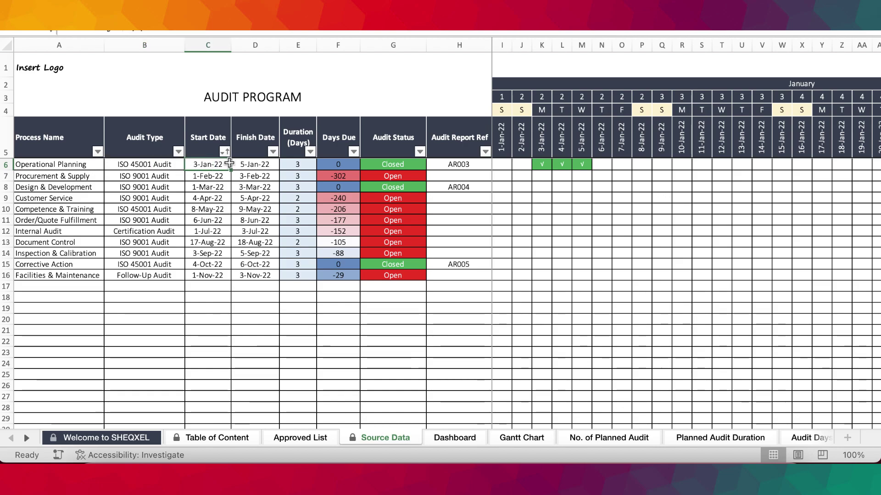
Step: Check the first audit's finish date, 3-day duration, days due and Closed status
left_click(261, 164)
left_click(294, 167)
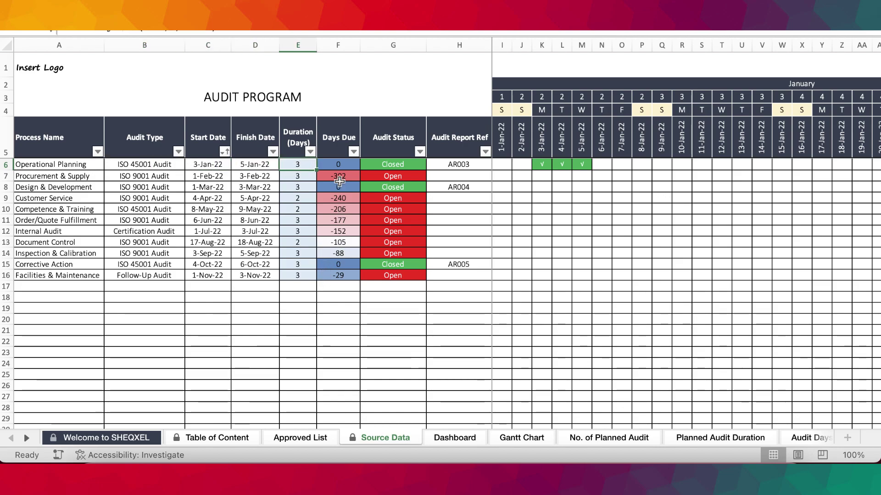
left_click(344, 164)
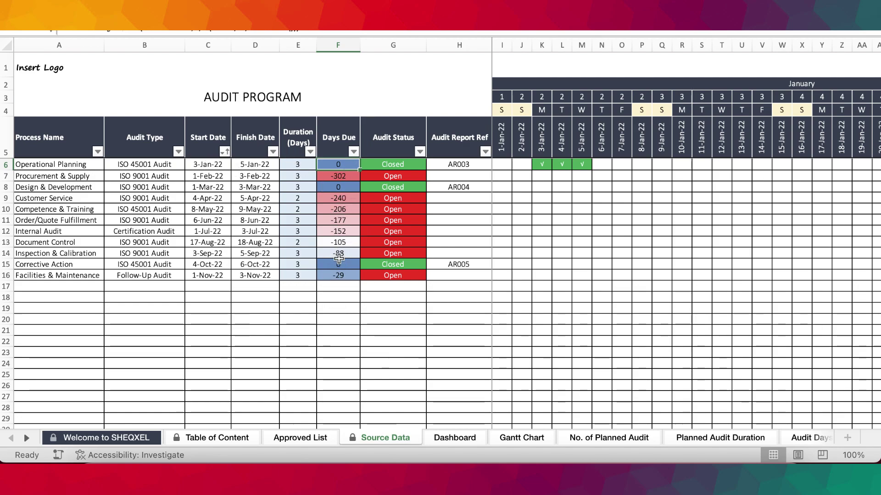
left_click(410, 165)
left_click(431, 164)
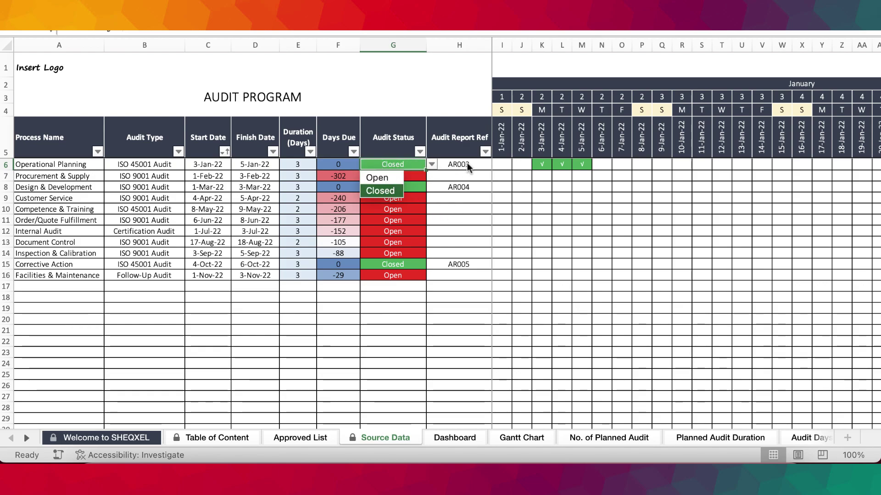
key("Escape")
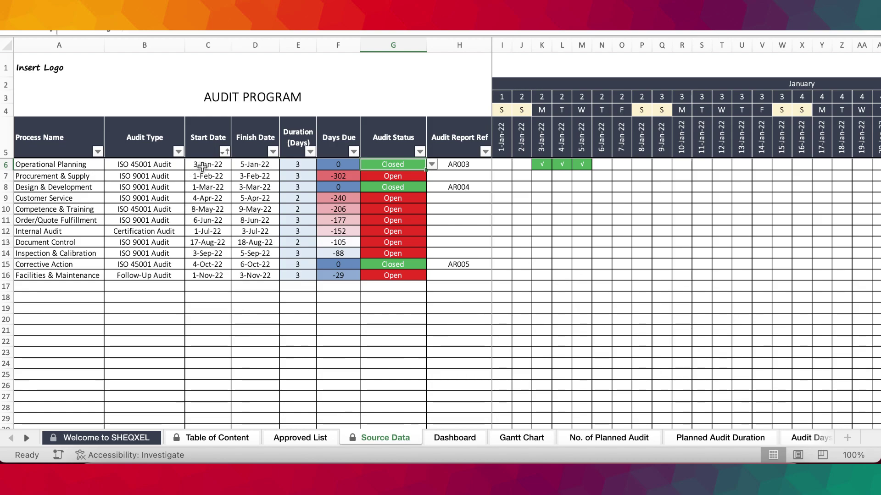
Step: Select the first audit's ticked timeline days, scroll the calendar, and go to the Dashboard
left_click_drag(542, 164, 601, 164)
scroll(630, 230, "right", 20)
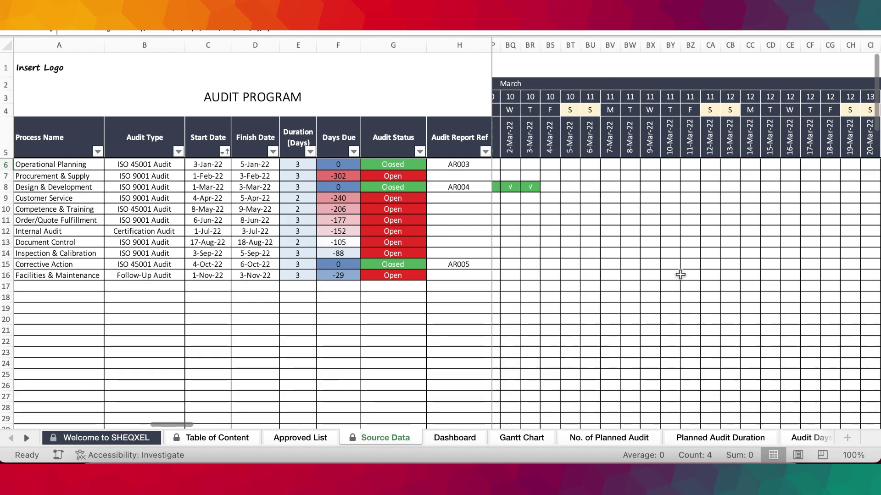
scroll(680, 274, "right", 5)
scroll(680, 274, "left", 6)
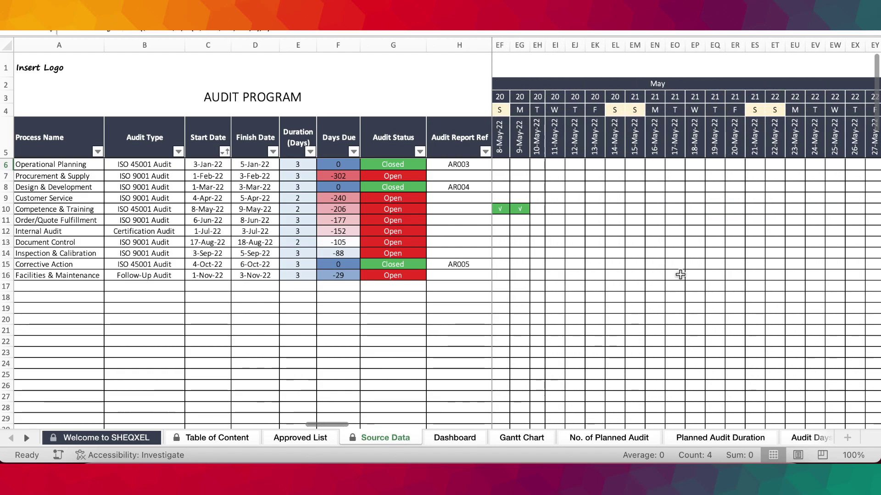
scroll(681, 275, "left", 20)
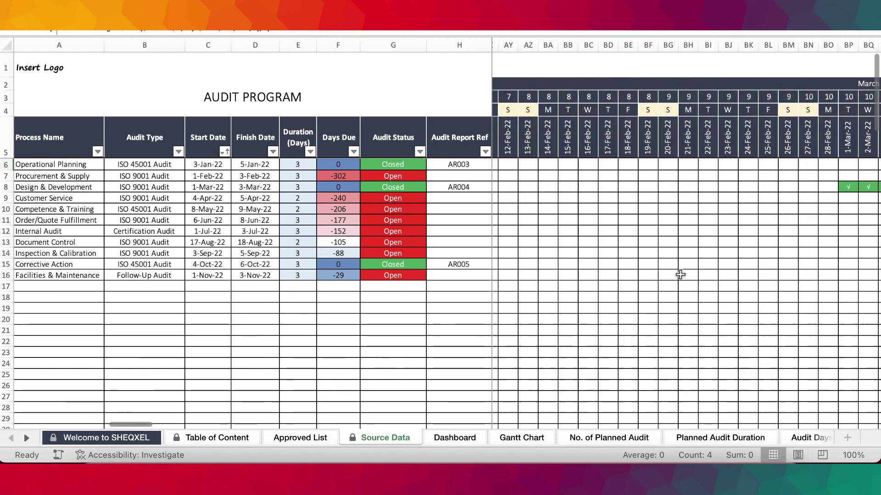
scroll(296, 285, "down", 3)
scroll(298, 286, "up", 3)
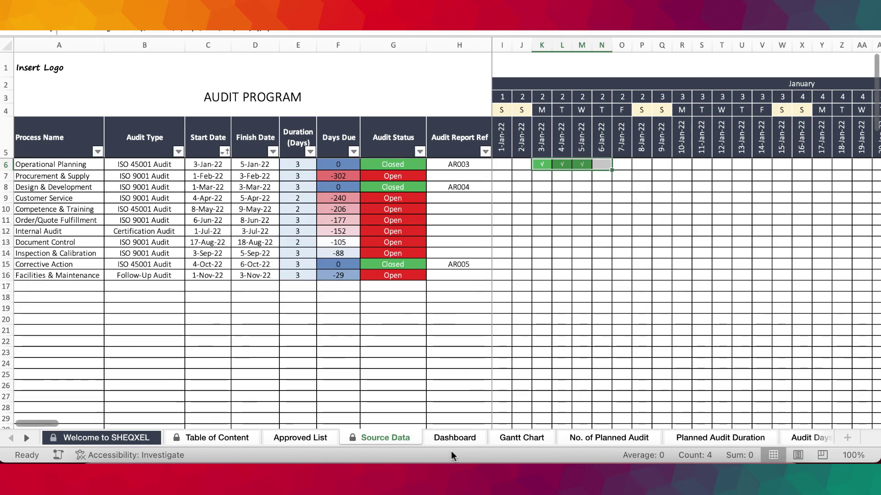
left_click(454, 439)
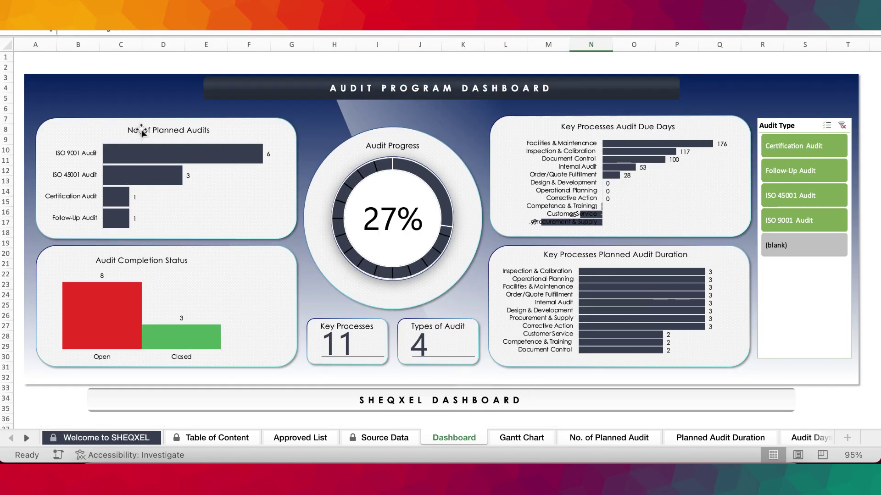
Step: Filter the dashboard slicer to Certification Audit, then Follow-Up Audit, then restore all four audit types
mouse_move(213, 153)
mouse_move(106, 359)
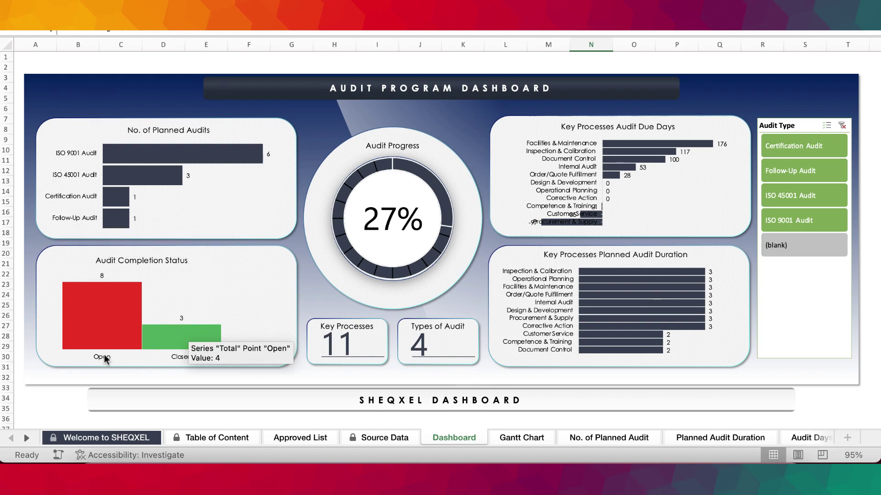
mouse_move(173, 331)
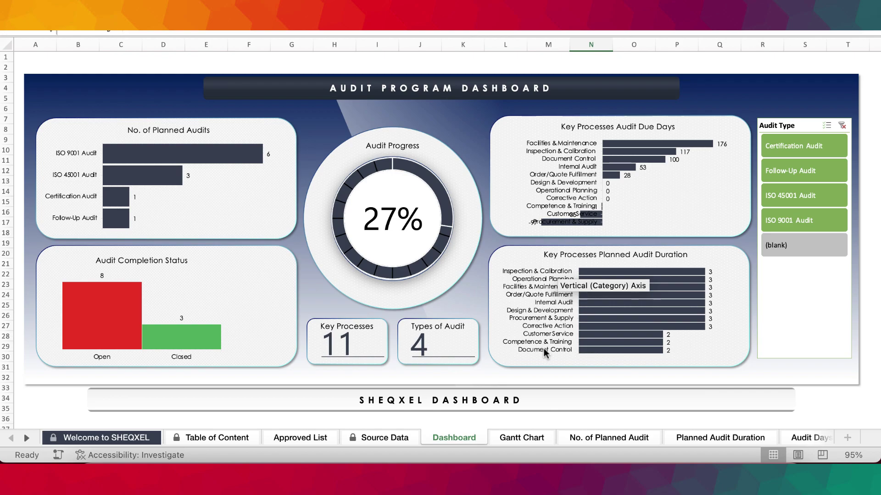
left_click(792, 145)
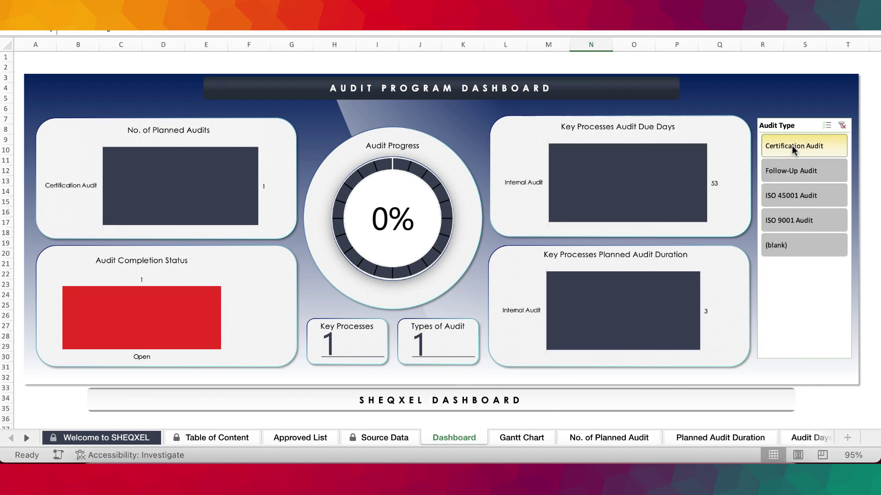
left_click(796, 173)
left_click_drag(798, 145, 801, 227)
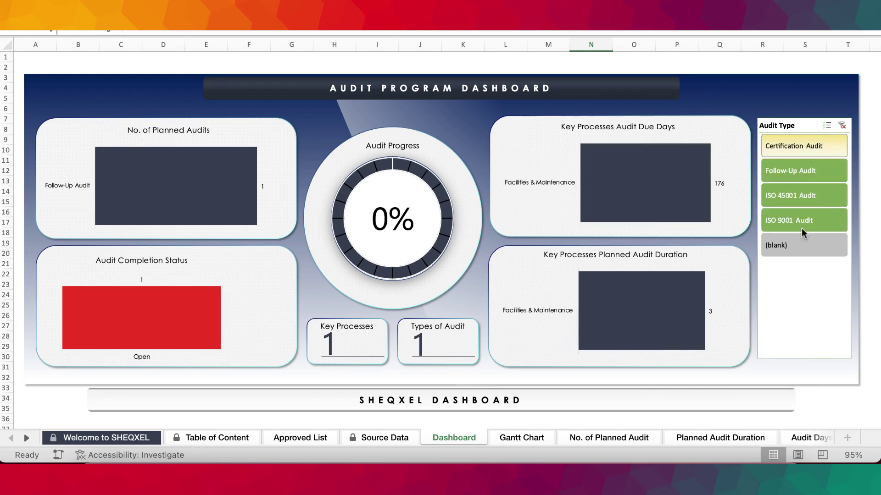
left_click(529, 436)
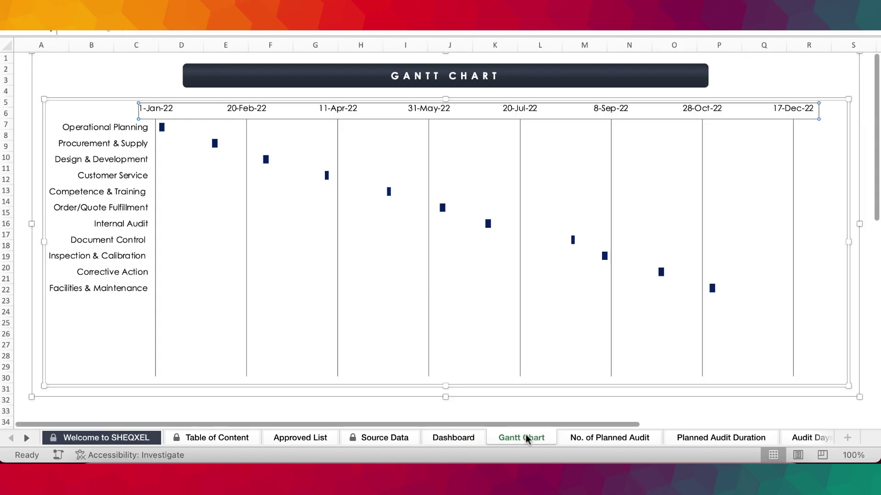
Step: Scroll the Gantt chart, then switch to Source Data and back to the Gantt Chart
scroll(557, 411, "down", 1)
scroll(556, 411, "down", 3)
left_click(585, 373)
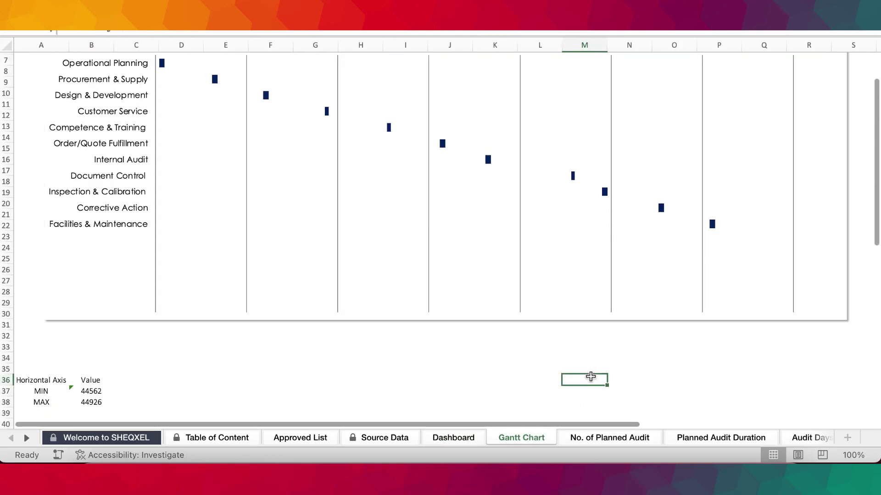
scroll(587, 373, "up", 4)
left_click(383, 438)
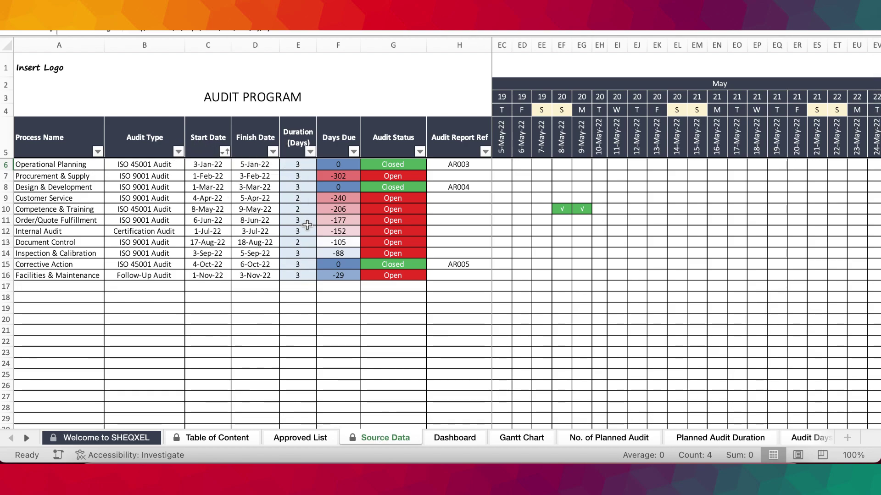
left_click(522, 439)
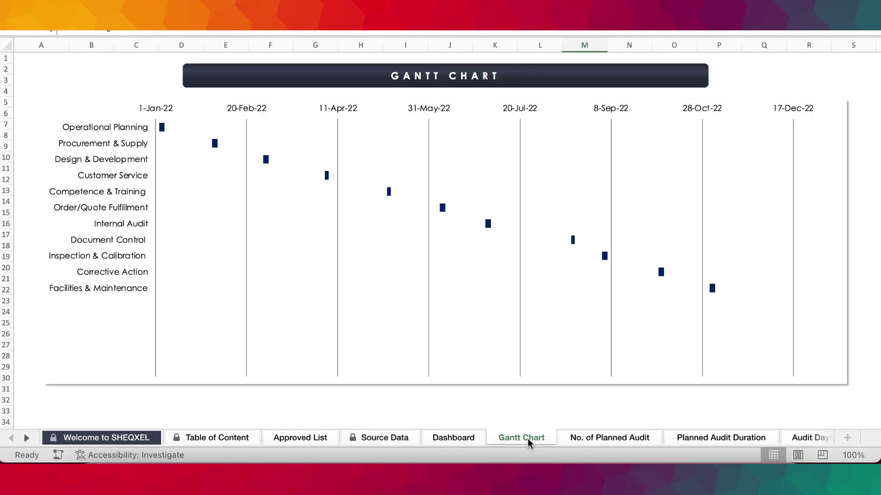
Step: Browse the No. of Planned Audit, Planned Audit Duration and Dashboard sheets
left_click(616, 439)
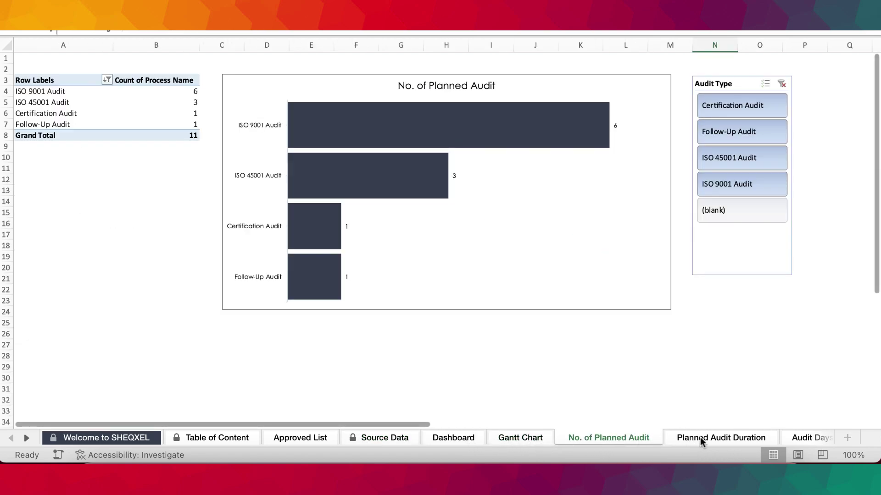
left_click(700, 437)
left_click(598, 439)
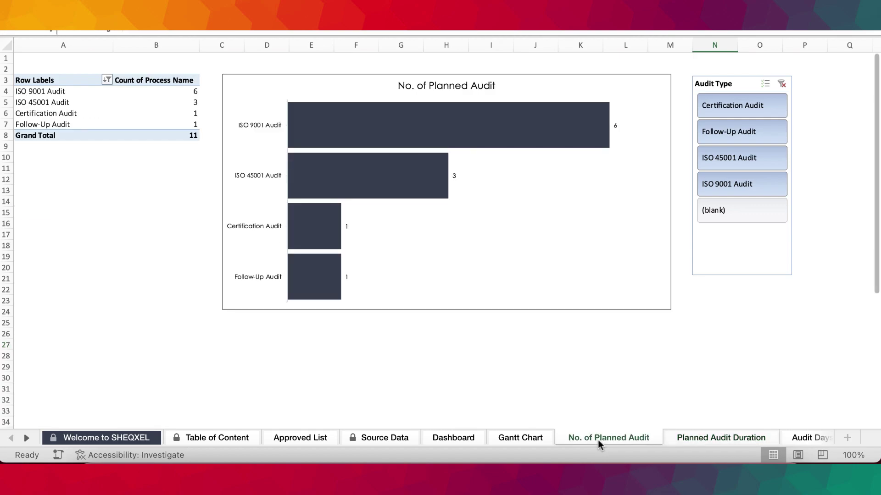
left_click(435, 438)
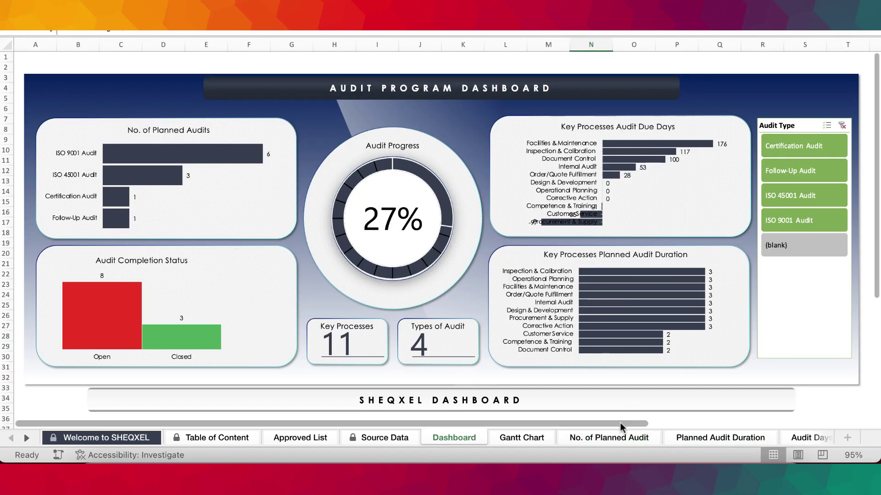
left_click(633, 435)
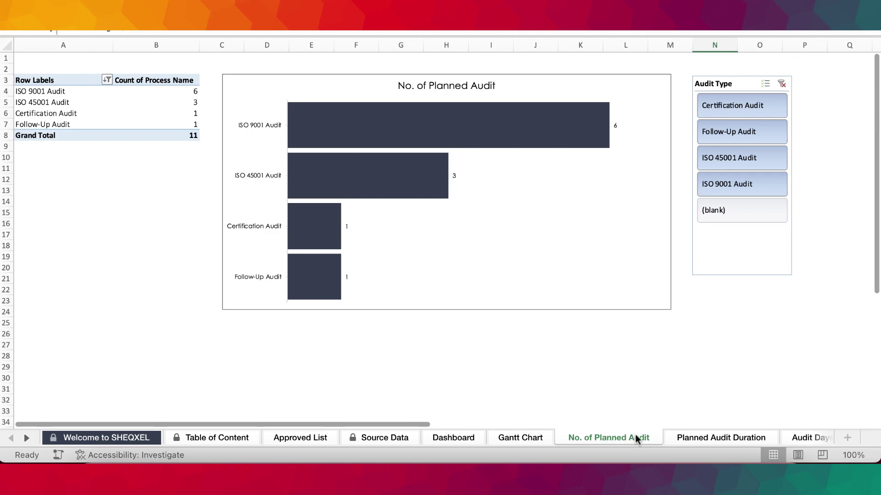
left_click(711, 438)
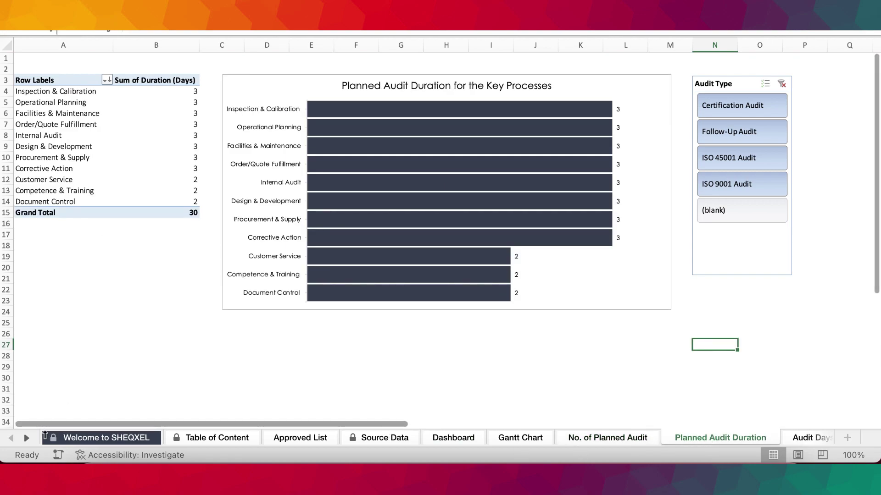
Step: Look through the Audit Days Due and Audit Completion Status sheets, finishing on Source Data
left_click(26, 438)
left_click(585, 439)
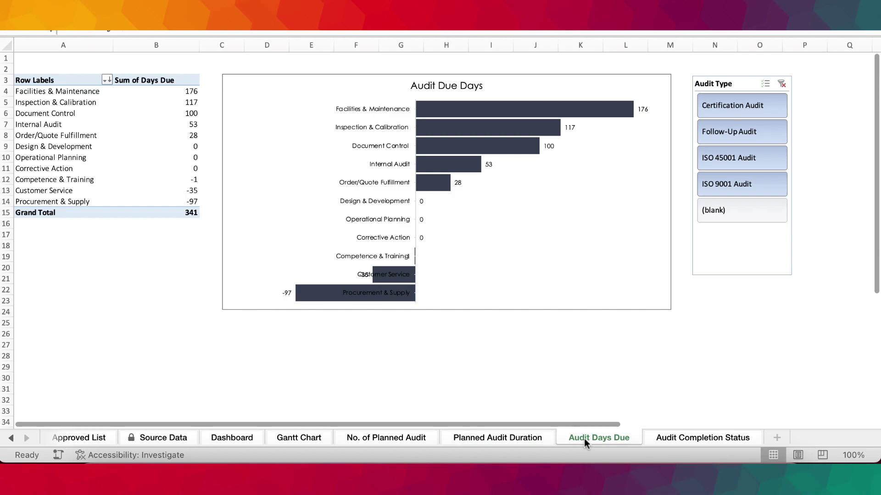
left_click(704, 437)
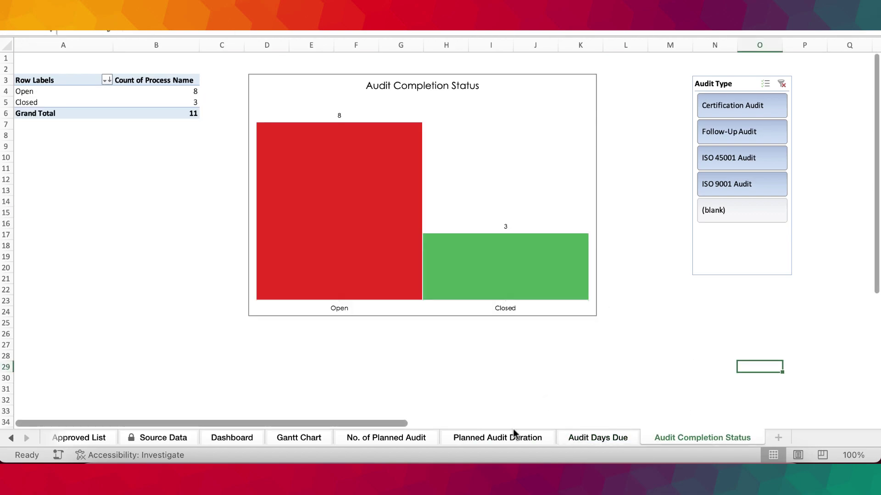
left_click(597, 438)
left_click(409, 438)
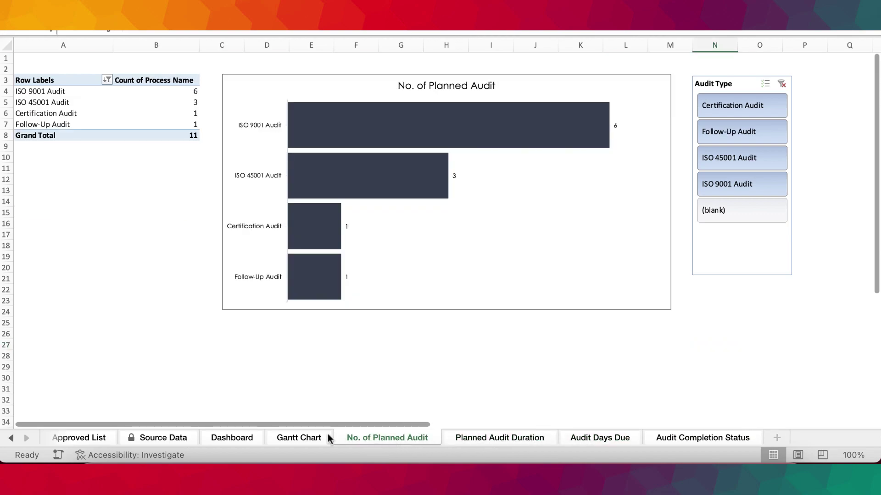
left_click(289, 438)
left_click(11, 439)
left_click(11, 438)
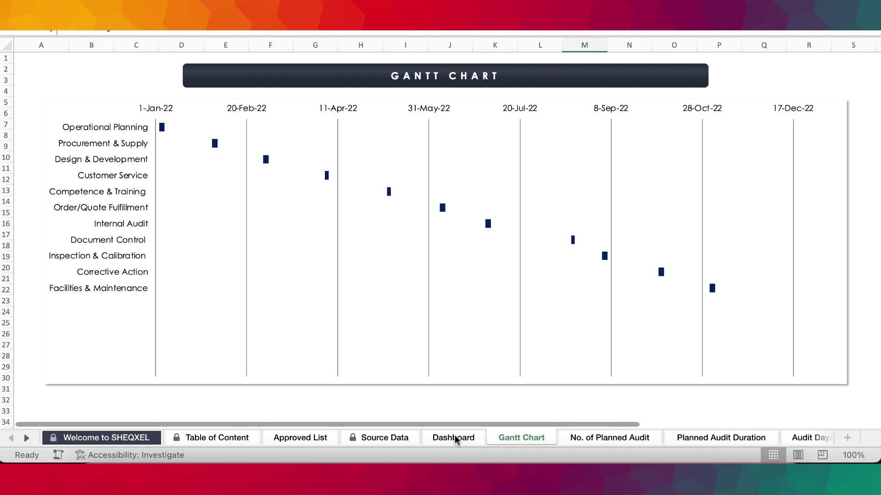
left_click(456, 440)
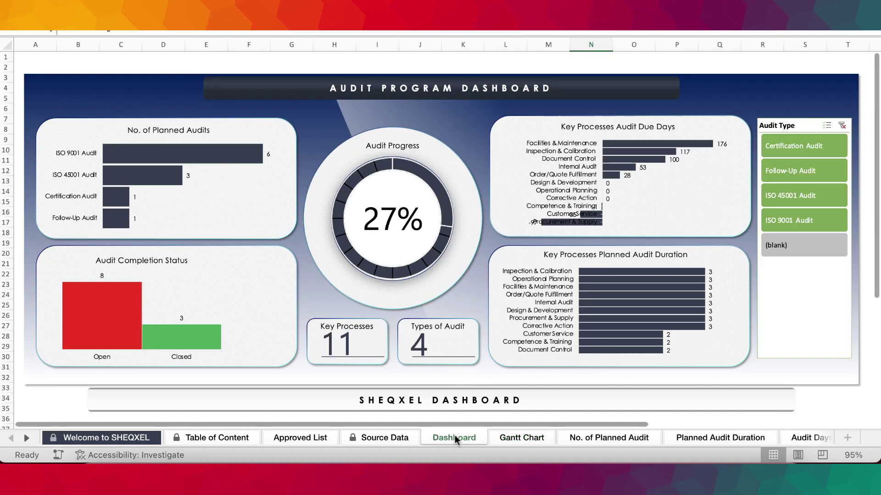
left_click(373, 439)
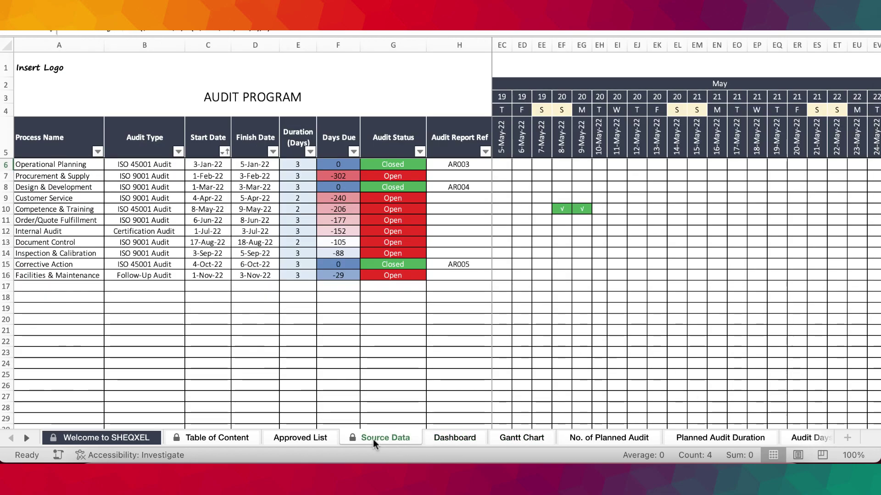
left_click(301, 438)
left_click_drag(140, 94, 177, 356)
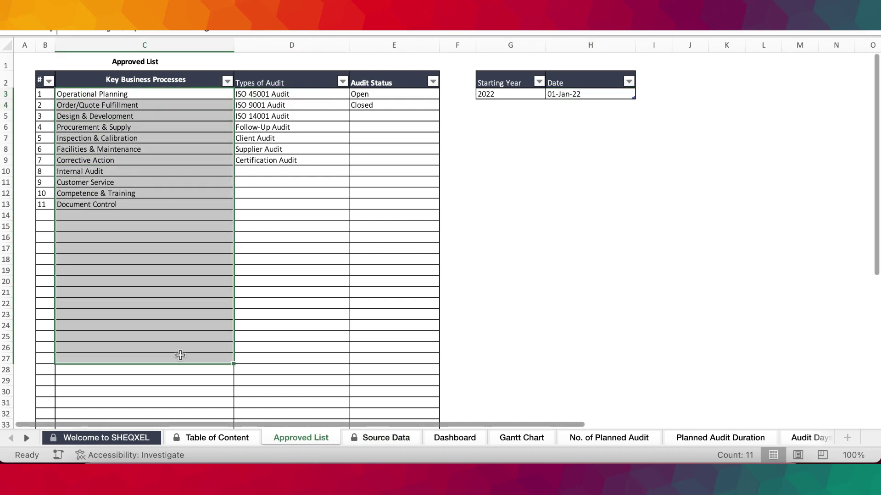
left_click_drag(287, 96, 292, 258)
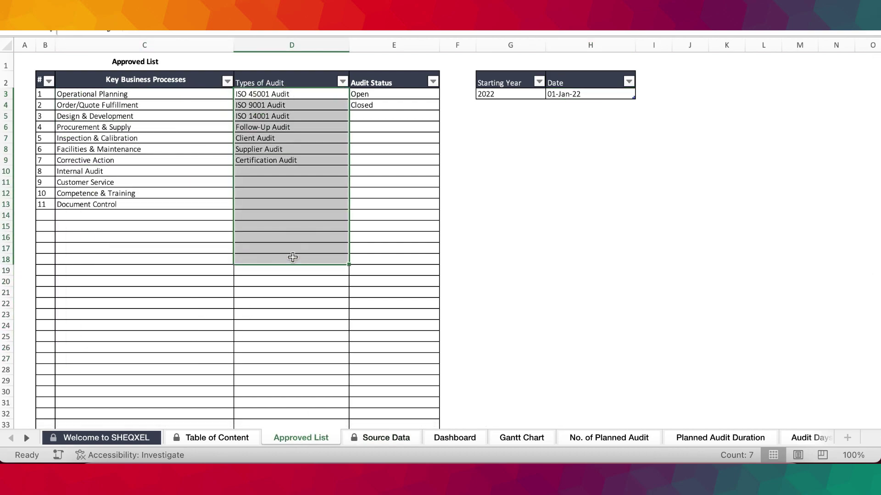
left_click(509, 95)
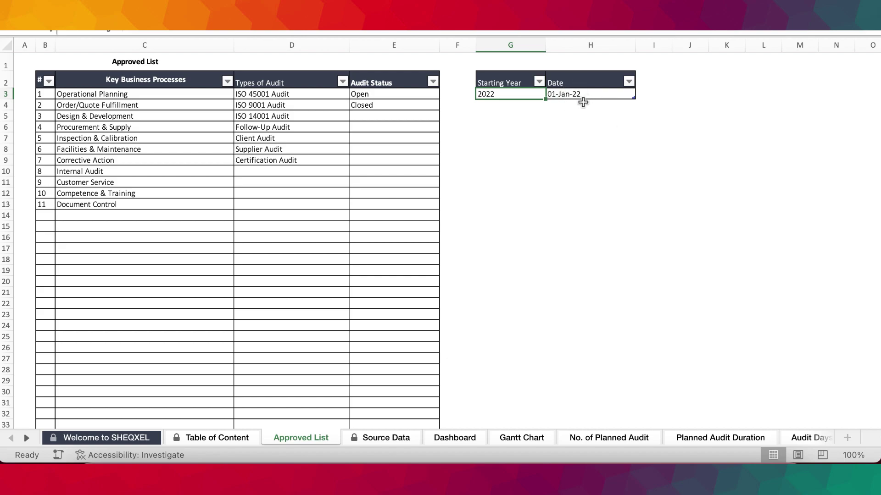
left_click(394, 439)
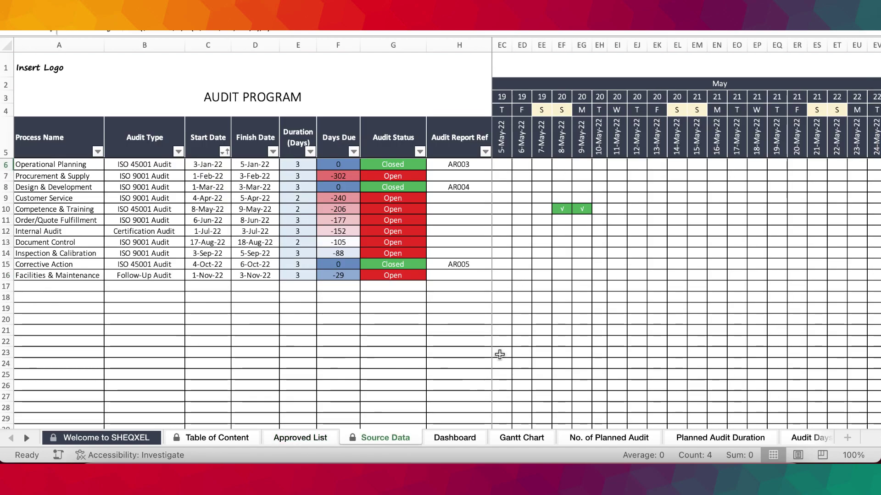
left_click(312, 439)
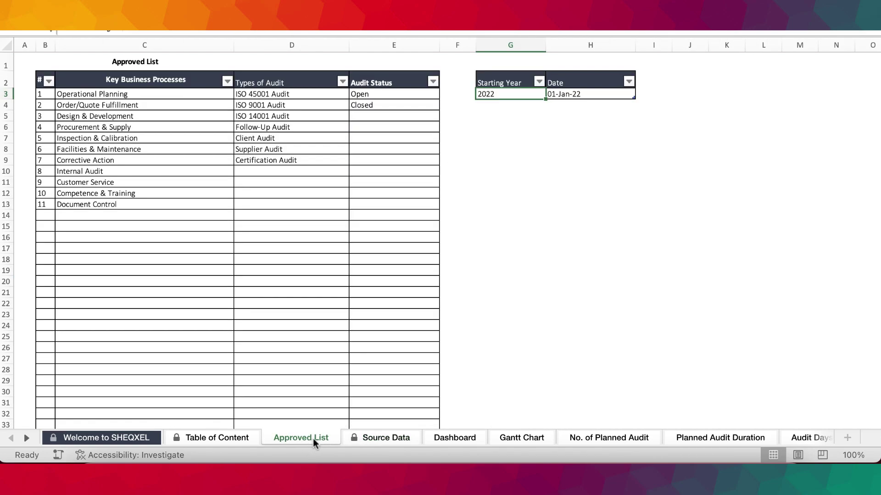
left_click(590, 93)
double_click(589, 93)
key("Return")
left_click(503, 93)
double_click(503, 93)
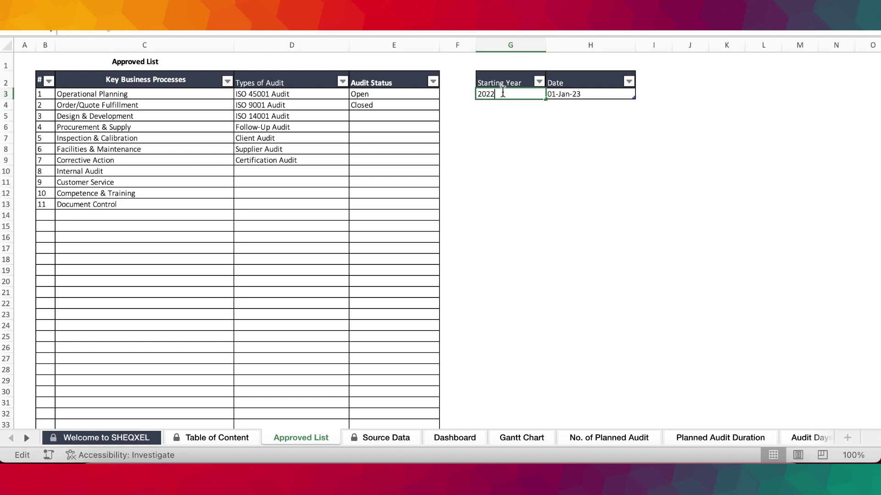
type("3")
key("Left")
key("BackSpace")
key("Return")
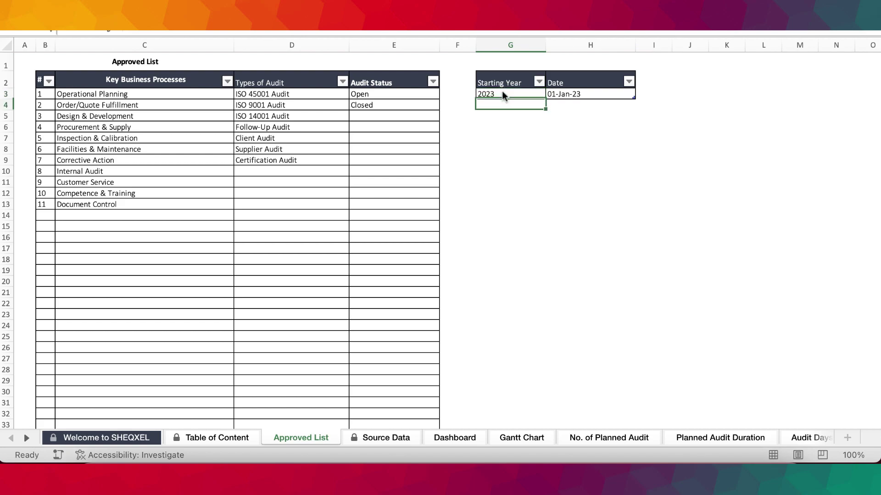
type("Z")
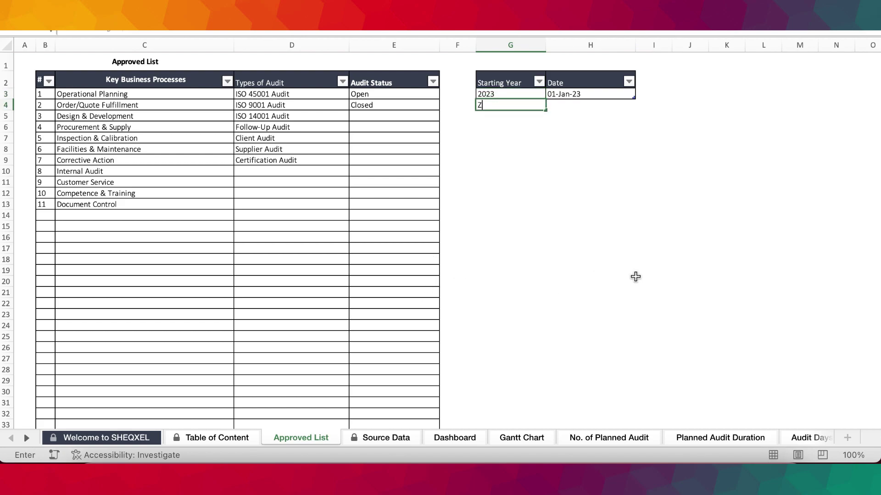
left_click(502, 172)
left_click(501, 107)
key("Delete")
left_click(539, 236)
key("ctrl+z")
key("ctrl+z")
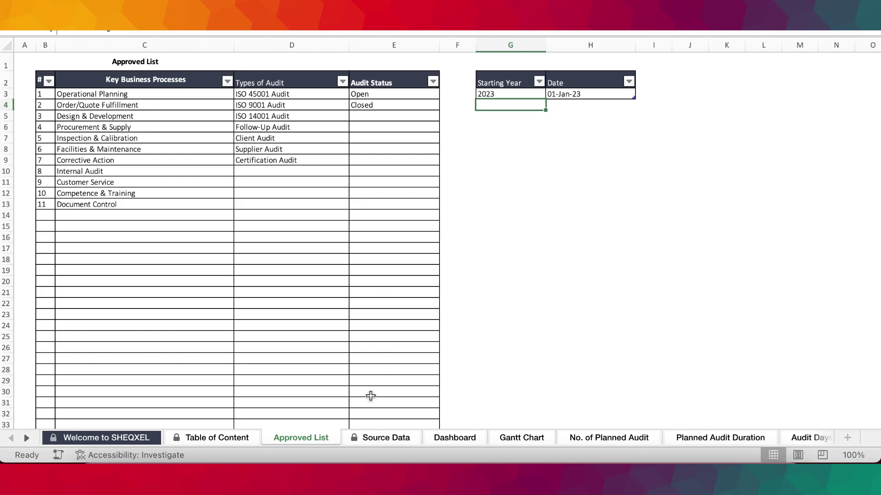
key("ctrl+z")
left_click(378, 439)
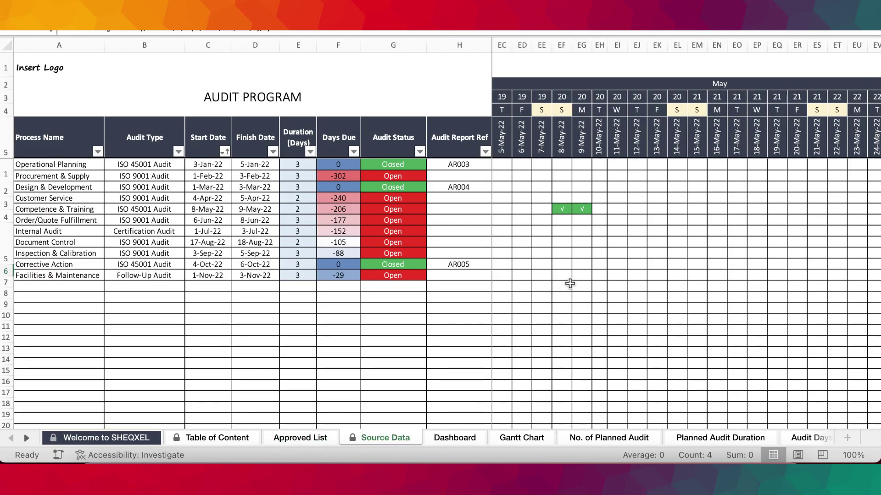
Step: Inspect the Source Data timeline's first date, 1-Jan-22, and its day letter
scroll(529, 190, "left", 20)
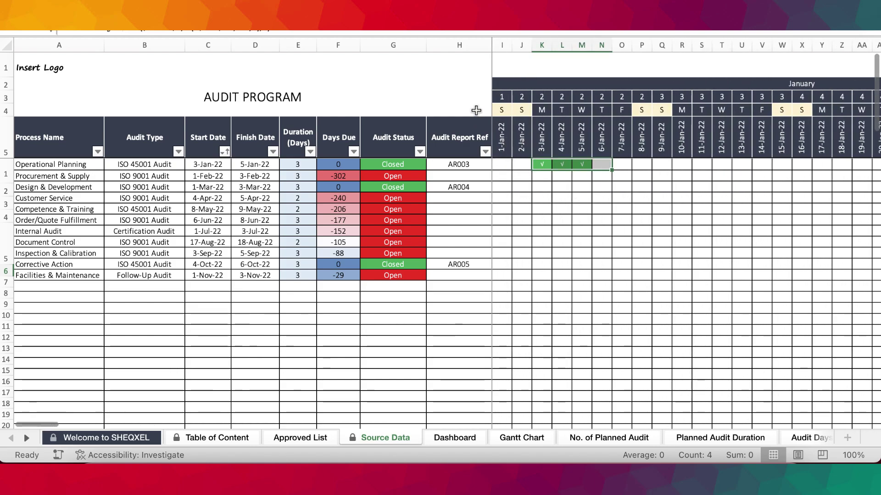
left_click(496, 148)
left_click(503, 110)
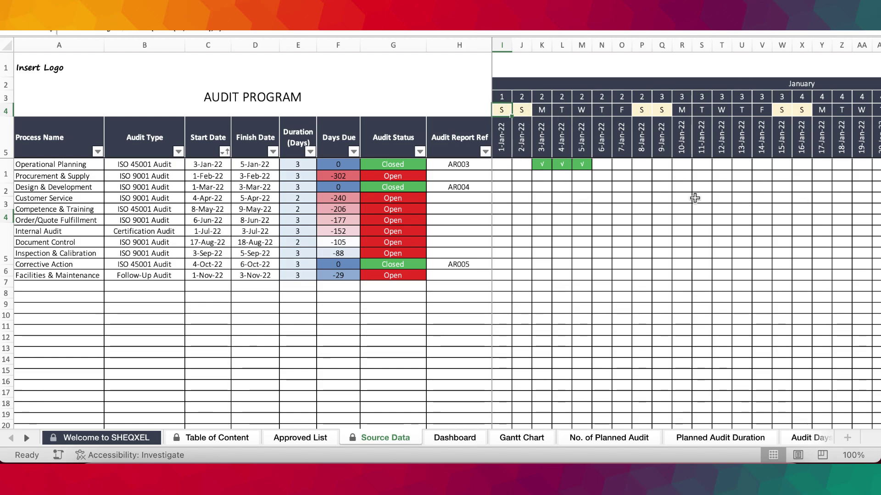
Step: On Approved List, change the start date to 01-Jan-23 and the Starting Year to 2023
left_click(302, 434)
double_click(589, 93)
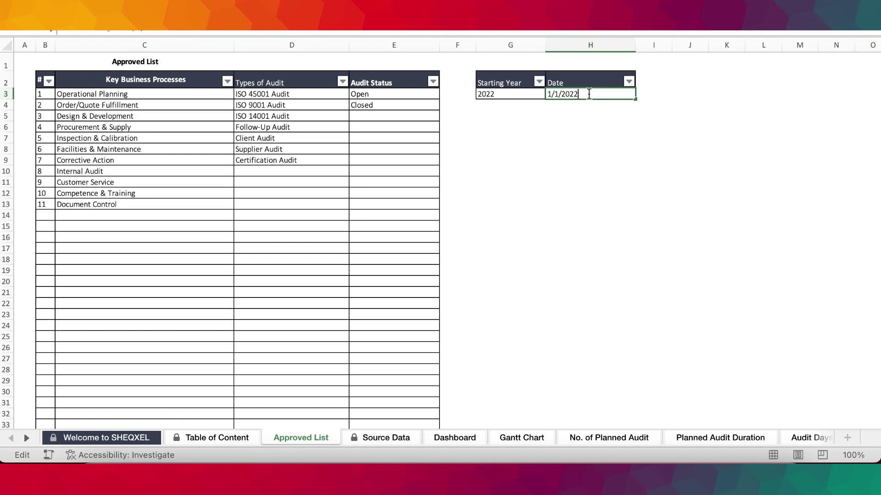
key("BackSpace")
type("3")
key("Return")
double_click(508, 93)
key("BackSpace")
type("3")
key("Return")
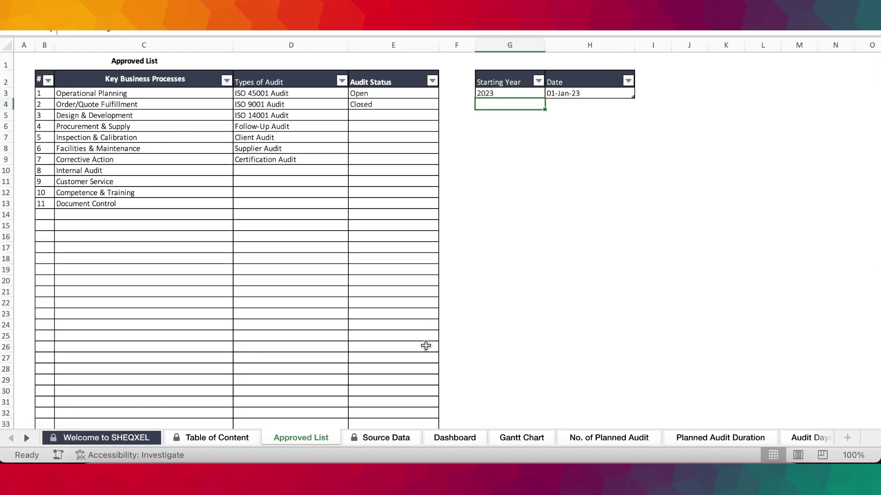
left_click(405, 438)
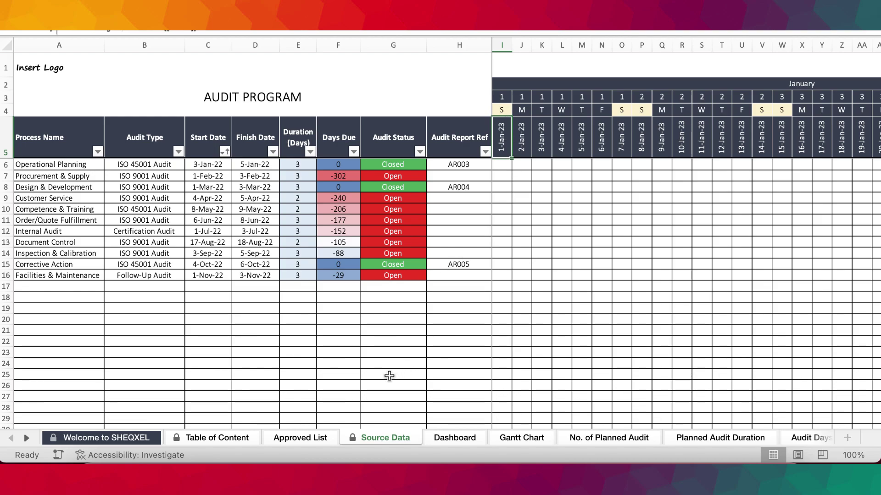
Step: Delete the process, type, date, status and report ref entries from the audit table
left_click(212, 164)
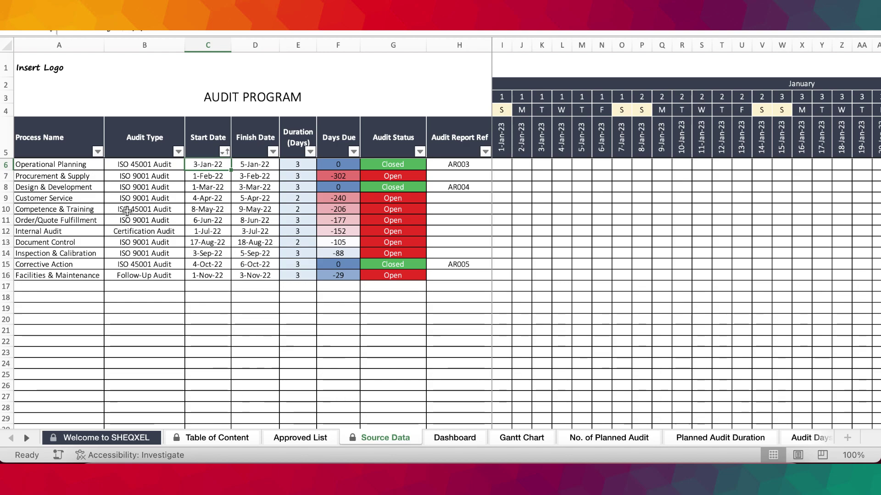
left_click_drag(59, 164, 246, 292)
key("Delete")
left_click_drag(390, 165, 482, 285)
key("Delete")
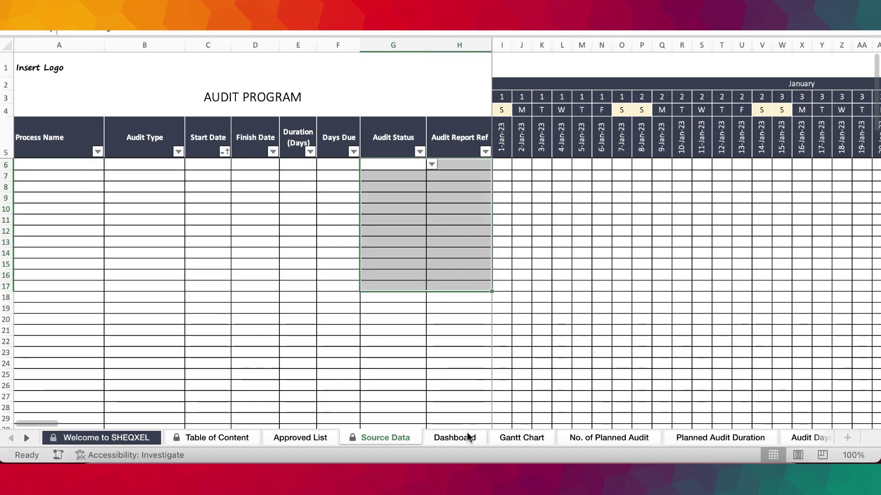
Step: Refresh All on the Dashboard and check the Gantt and report sheets now show blanks
left_click(454, 438)
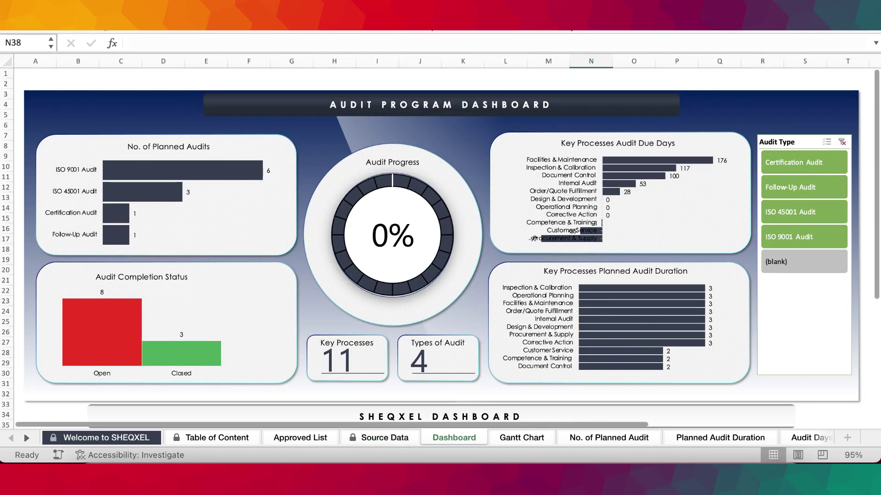
left_click(76, 50)
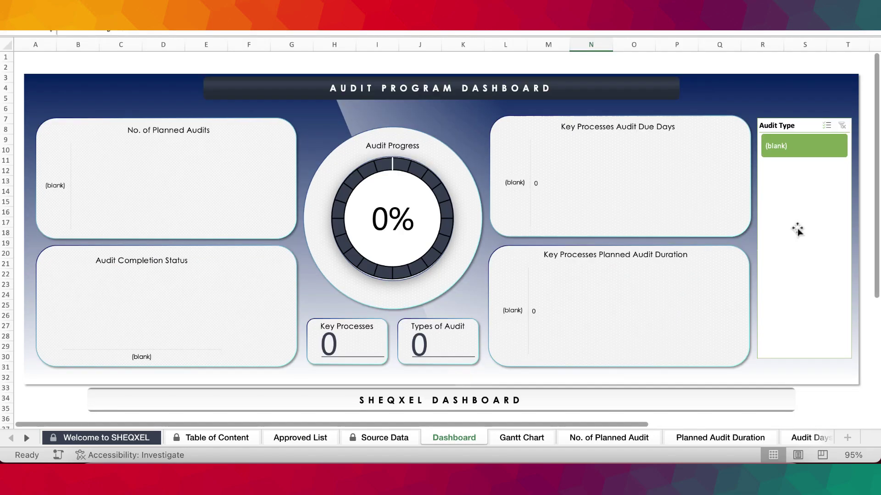
left_click(522, 441)
left_click(657, 444)
left_click(733, 440)
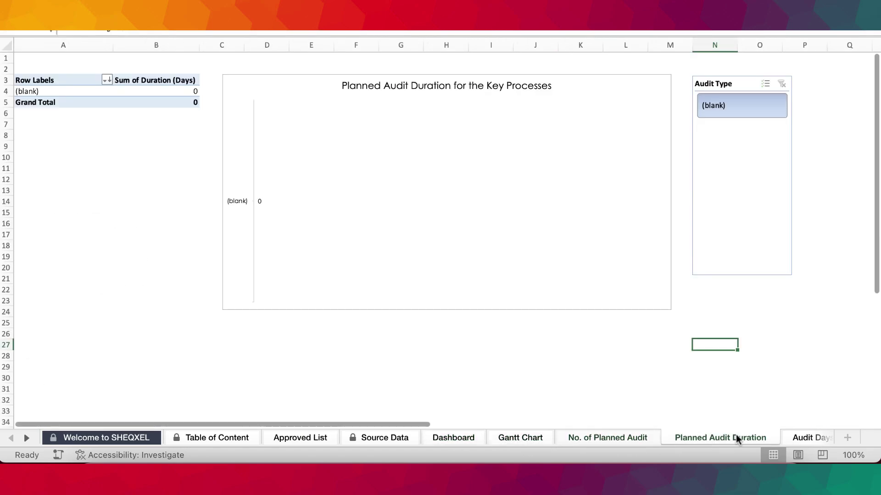
left_click(808, 440)
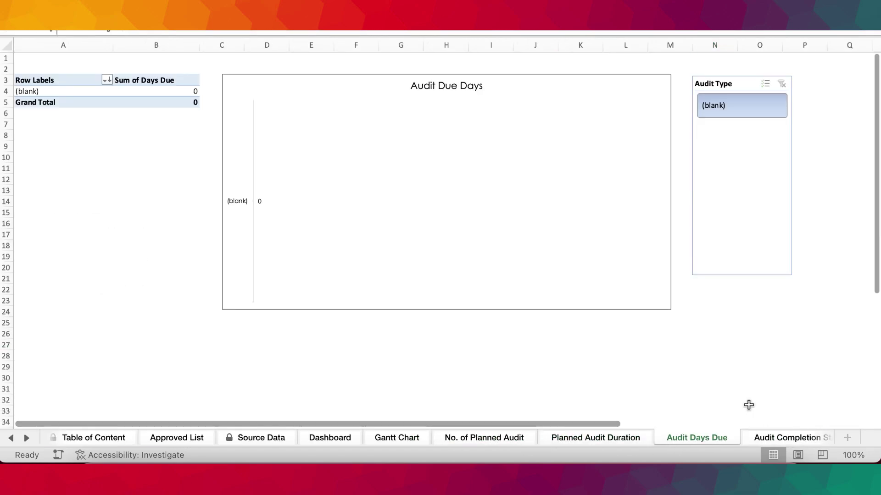
left_click(272, 438)
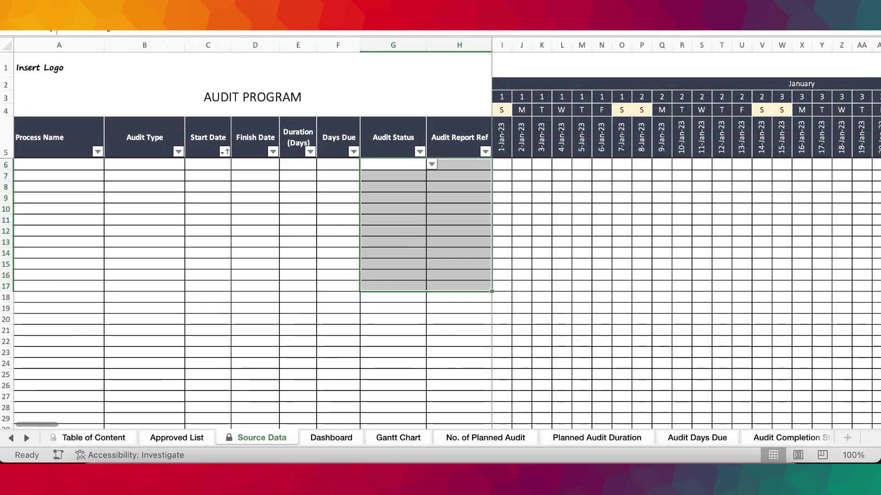
Step: Undo the clearing to restore all 11 audit entries
key("ctrl+Page_Down")
key("ctrl+Page_Up")
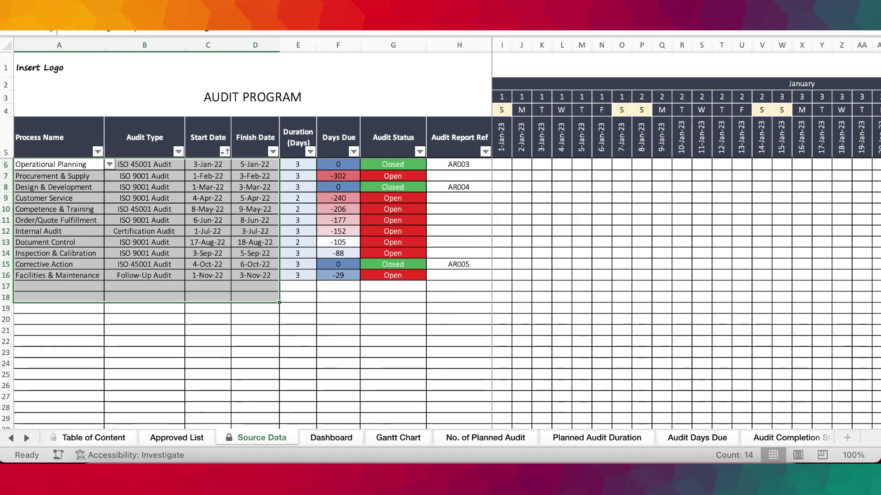
left_click(326, 384)
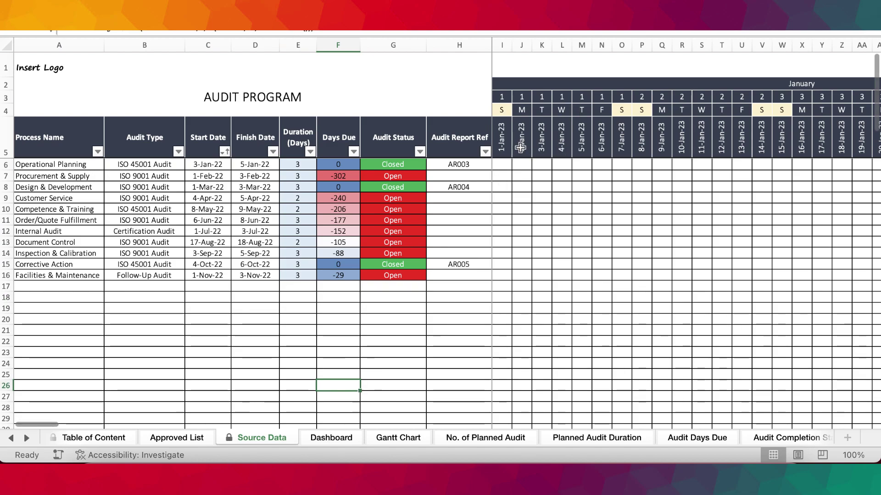
scroll(551, 148, "right", 1)
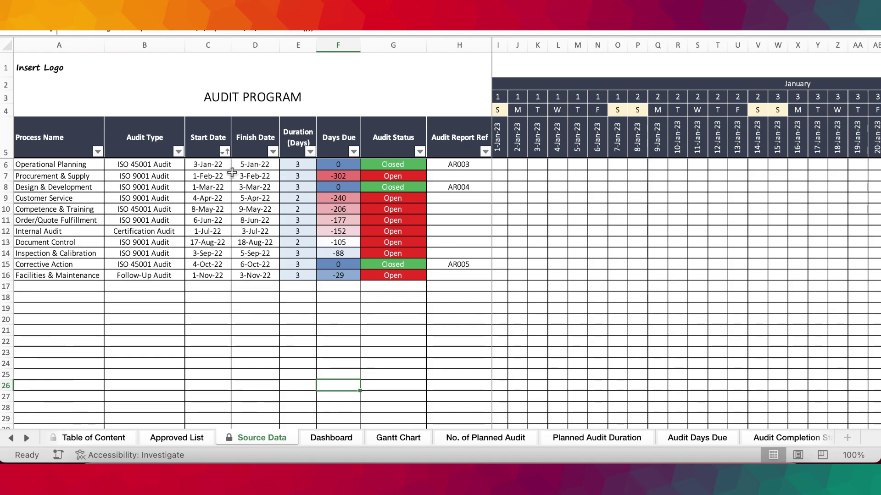
Step: Retype 2023 start and finish dates from Operational Planning (3-Jan-23) through Customer Service
left_click(216, 165)
type("3-Jan-23")
key("Return")
type("1-Feb-23")
left_click(255, 164)
type("5-Jan-23")
key("Return")
type("2/3/2023")
key("Return")
type("3-Mar-23")
key("Return")
type("4/5/2023")
key("Return")
Step: Retype the remaining audits' dates in 2023, from Competence & Training through to 1-Nov-23–3-Nov-23
type("5/9/2023")
key("shift+Tab")
type("5/8/2023")
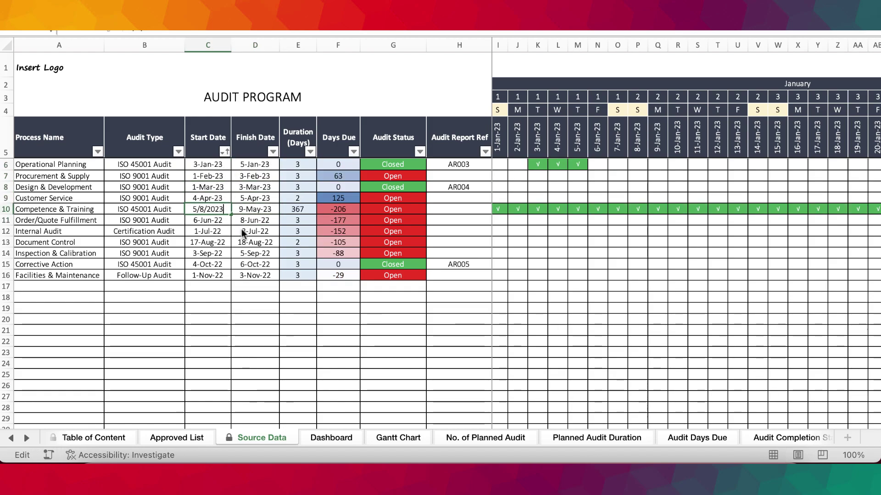
key("Return")
type("6/8/2023")
key("shift+Tab")
type("6/6/2023")
key("Return")
type("7/3/2023")
key("Up")
key("shift+Tab")
type("7/1/2023 8/18/2023")
key("shift+Tab")
type("8/17/2023 9/5/2023")
key("Up")
key("shift+Tab")
type("9/3/2023 10/6/2023")
key("shift+Tab")
type("10/4/2023 11/3/2023")
key("shift+Tab")
type("11/1/2023")
key("Return")
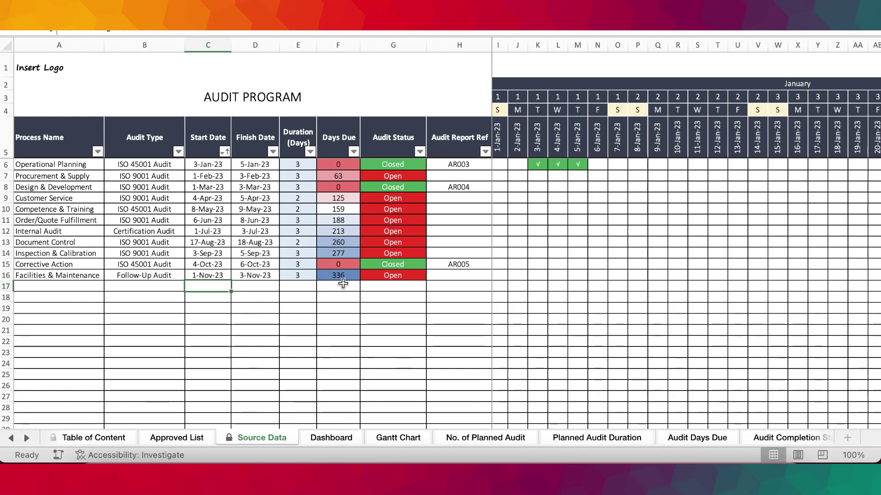
Step: Fill Closed down the audit status column in rows 8–12 through Internal Audit
scroll(644, 308, "right", 15)
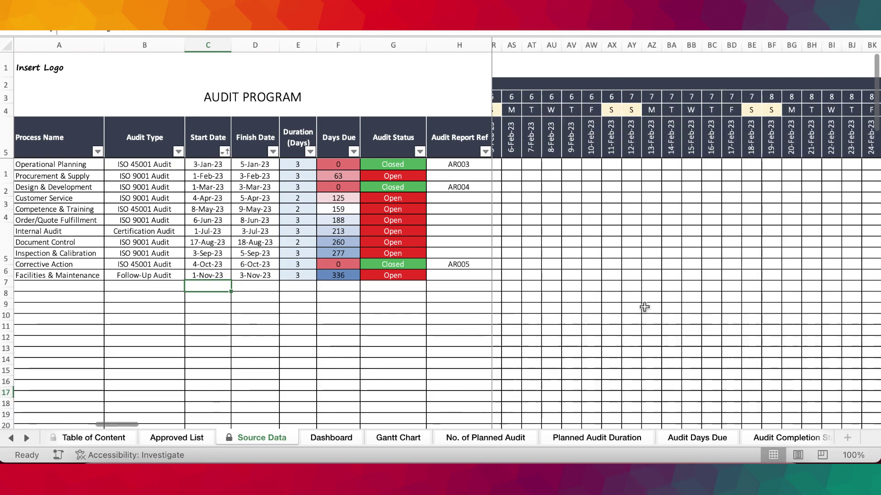
scroll(645, 307, "right", 15)
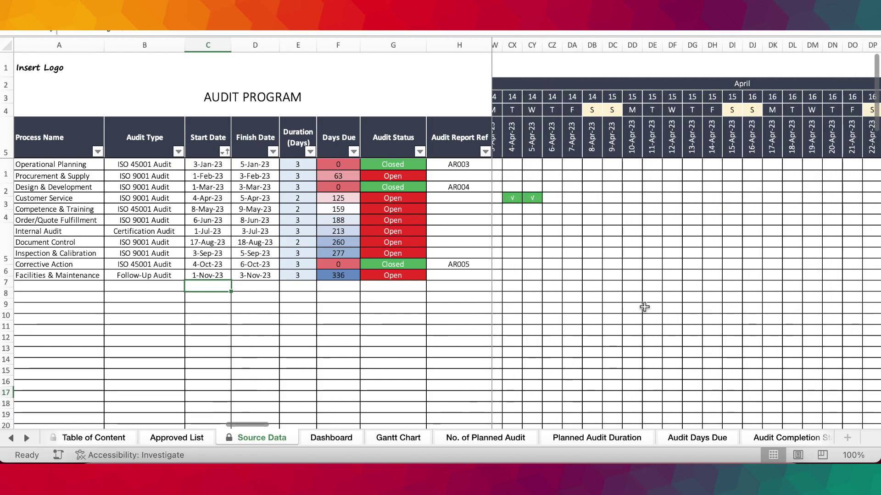
scroll(644, 307, "left", 1)
scroll(684, 252, "left", 12)
scroll(685, 252, "left", 20)
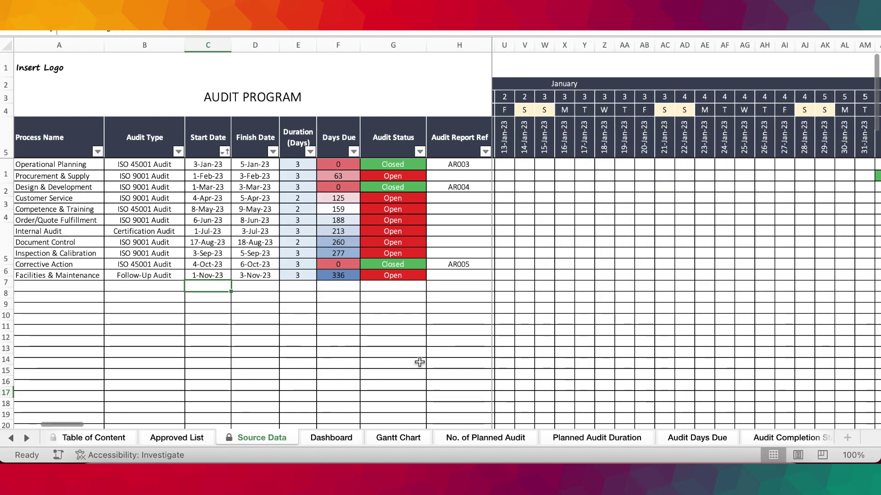
left_click(406, 187)
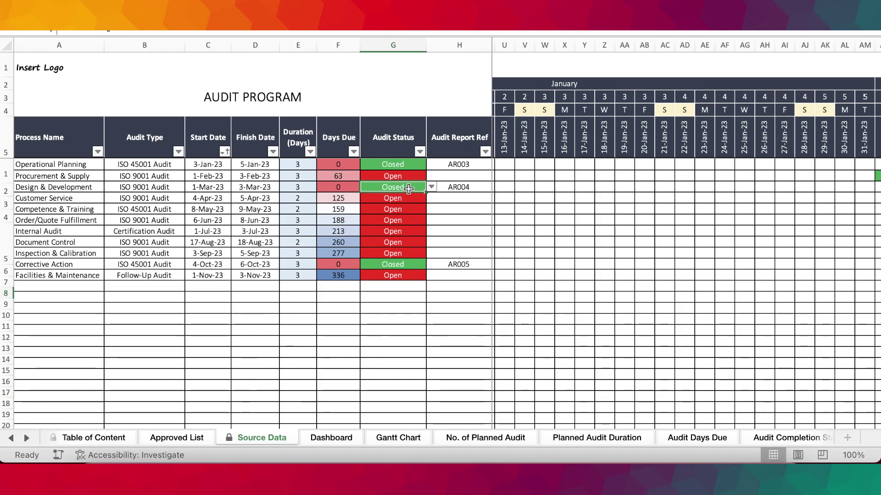
left_click_drag(402, 198, 398, 234)
key("ctrl+d")
Step: Extend report refs from AR004 to AR005–AR008 and view the Dashboard
left_click(472, 187)
left_click_drag(490, 192, 505, 233)
left_click(453, 355)
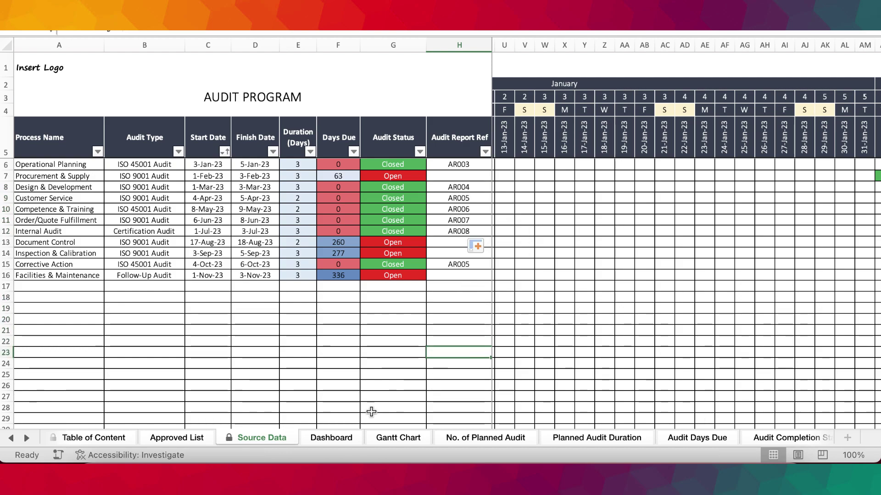
left_click(332, 436)
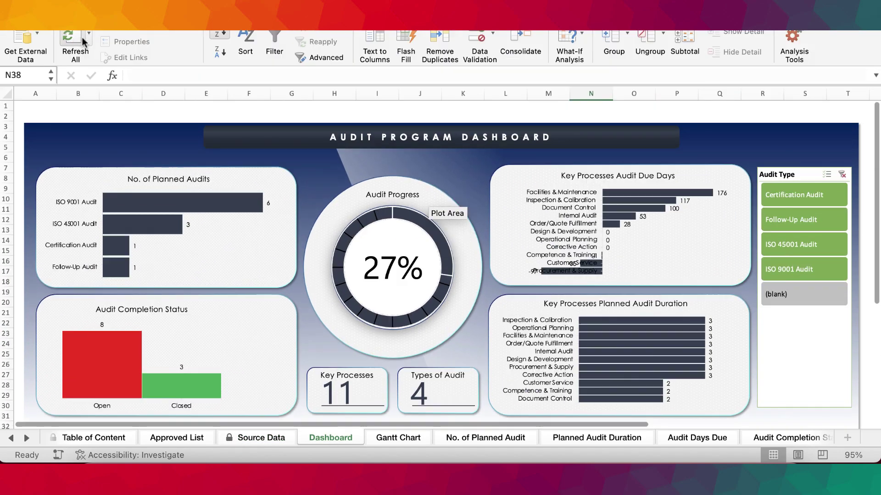
Step: Refresh all data for 64% progress (7 closed, 4 open), test the Audit Type slicer, then reselect all types
left_click(70, 40)
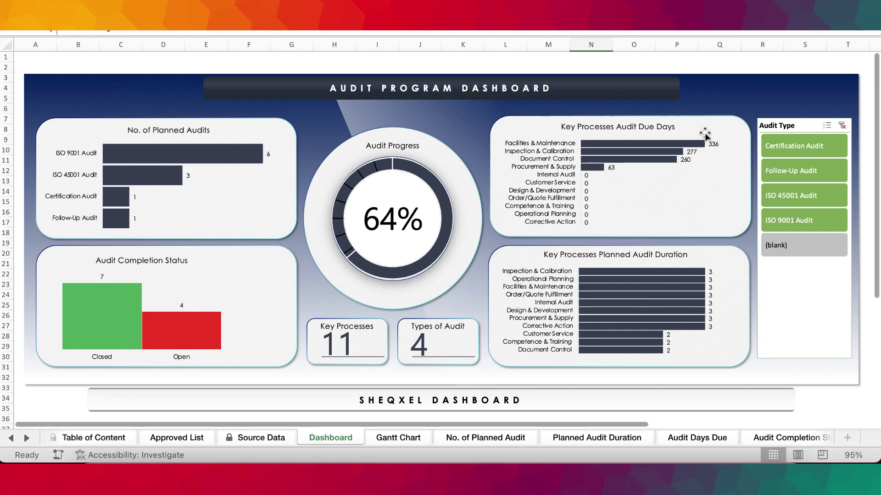
left_click(795, 145)
left_click(792, 171)
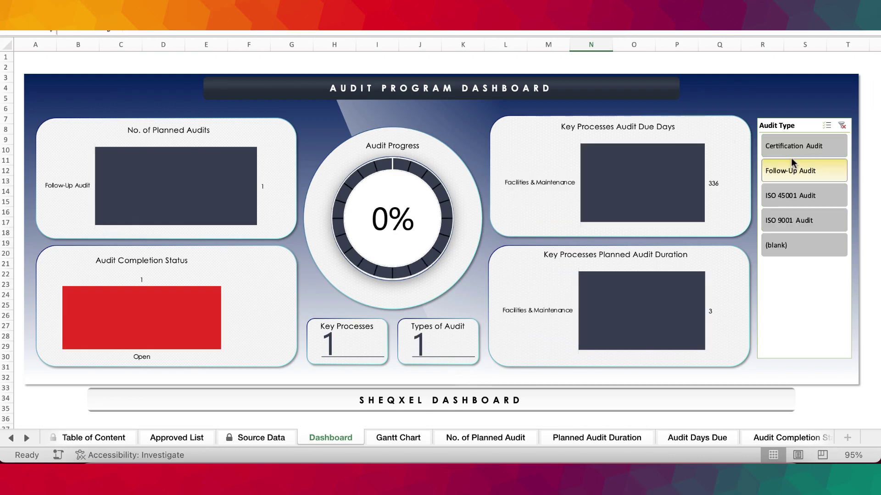
left_click_drag(802, 204, 803, 222)
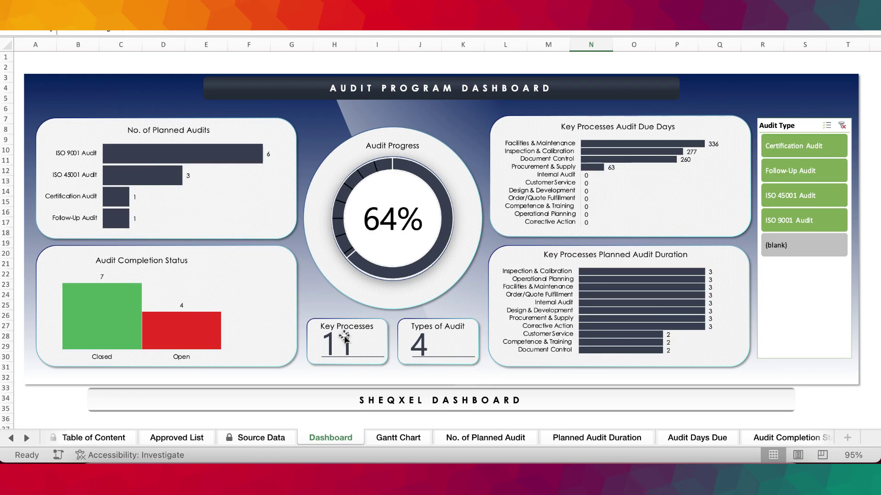
left_click(271, 442)
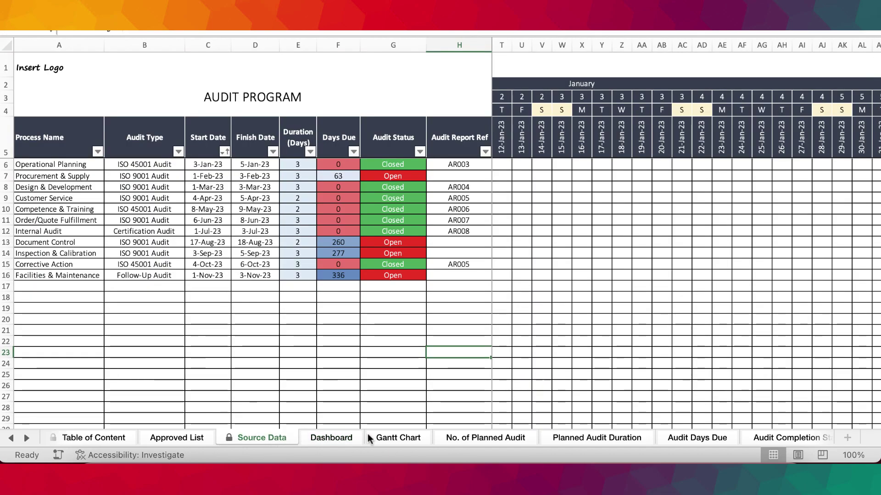
Step: On the Gantt Chart sheet, check the axis minimum value 44927 in cell B37
left_click(384, 437)
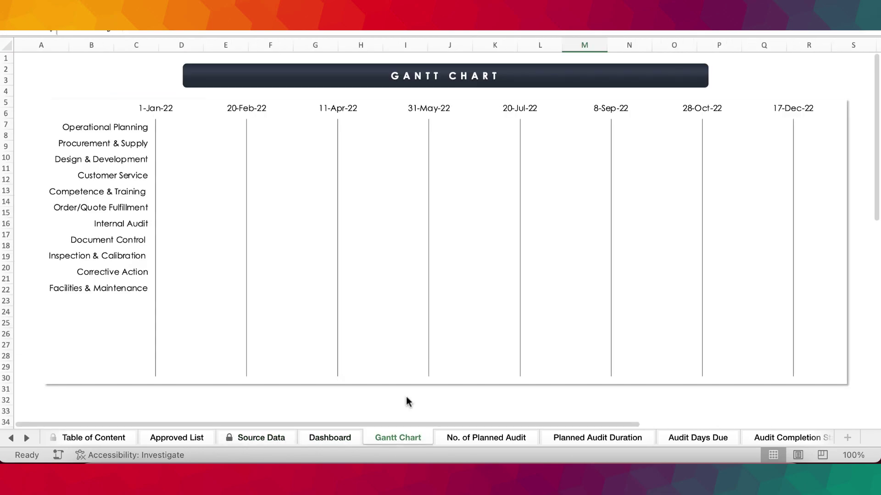
scroll(465, 300, "down", 5)
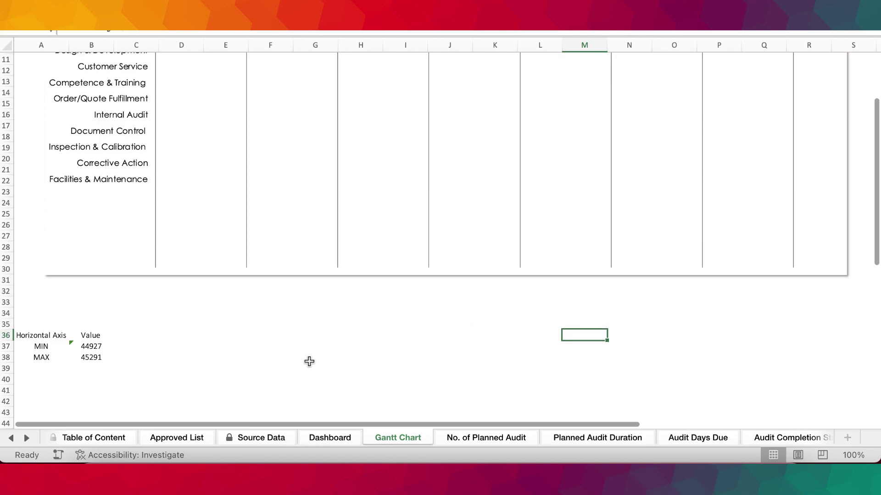
scroll(309, 361, "up", 5)
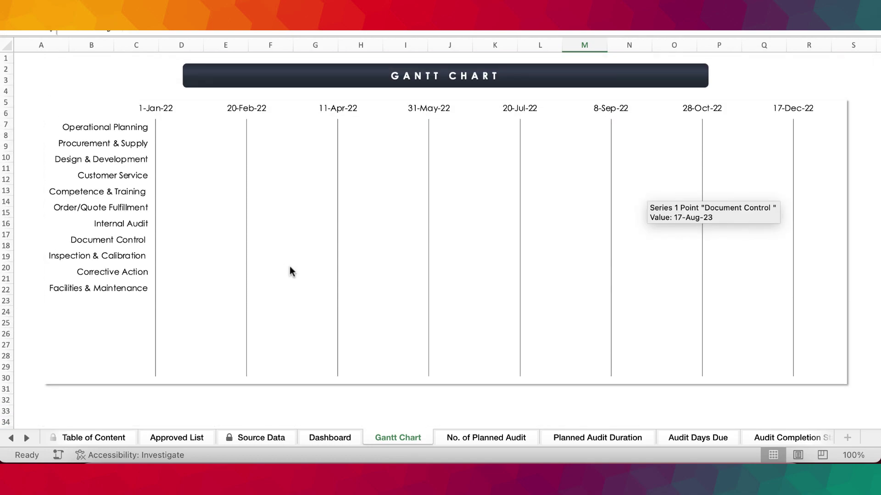
scroll(211, 365, "down", 3)
scroll(211, 365, "up", 3)
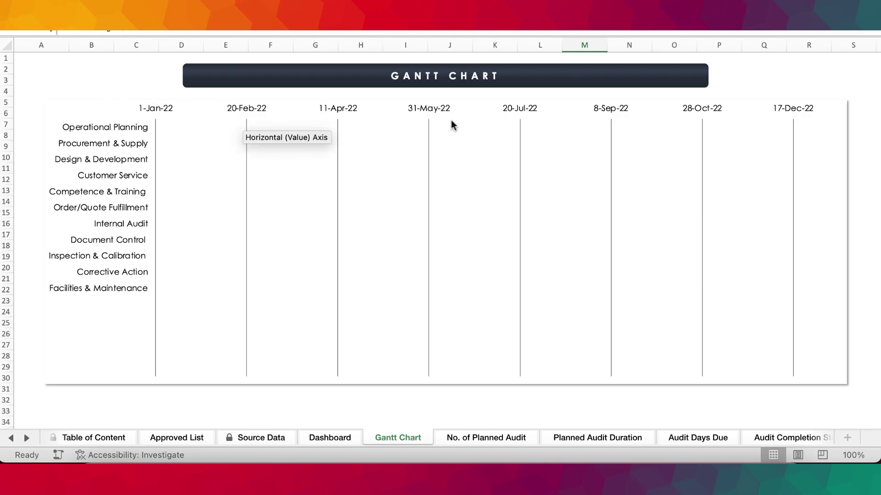
scroll(484, 134, "down", 4)
left_click(86, 335)
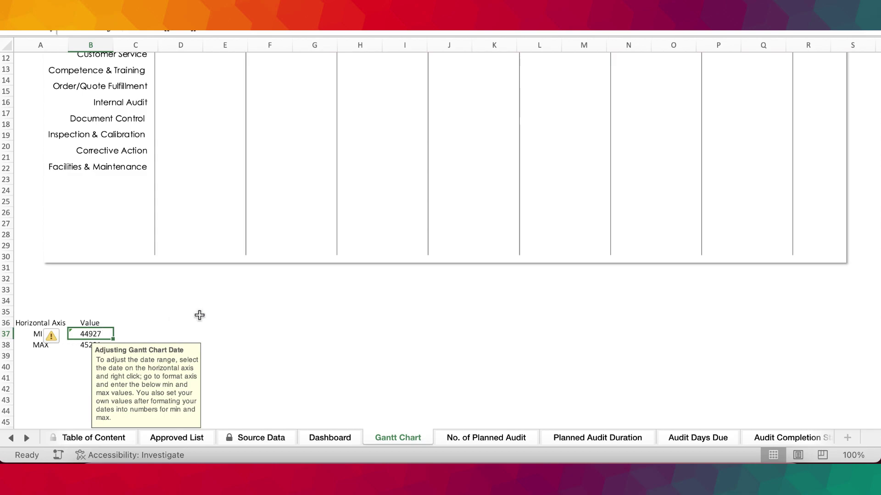
Step: Inspect the Source Data start dates C6:C15, then return to the Gantt Chart via the Dashboard
left_click(261, 436)
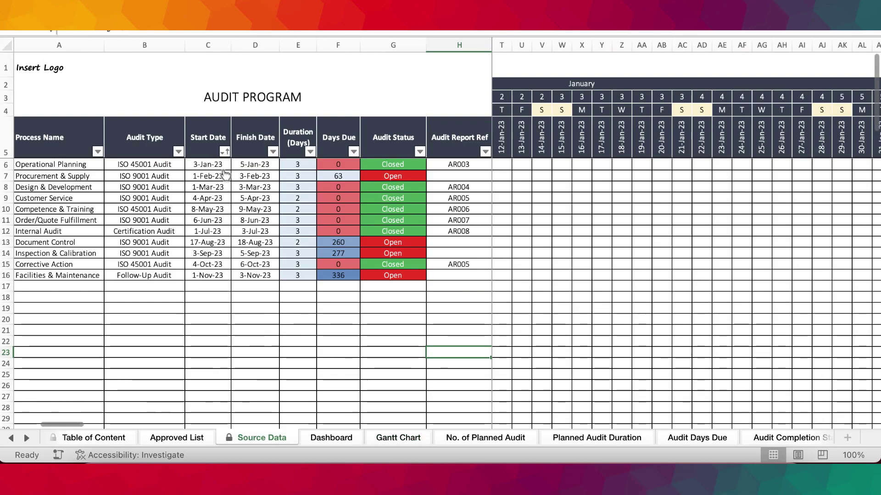
left_click_drag(212, 159, 208, 265)
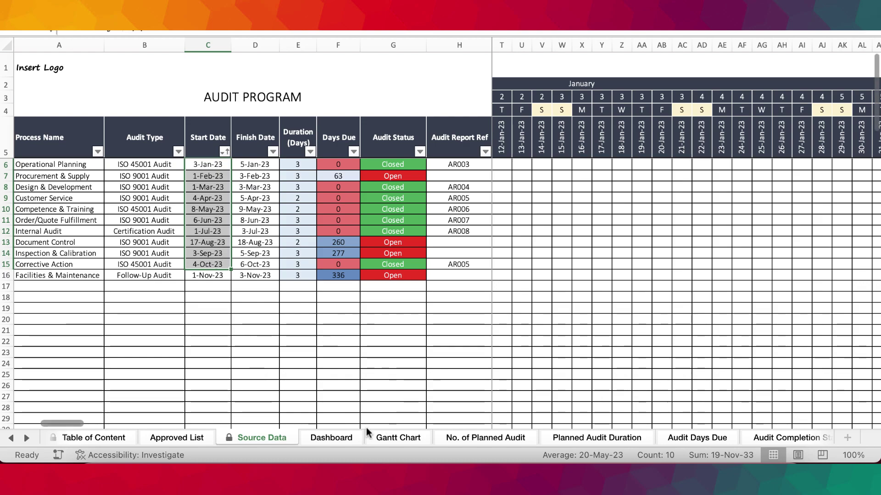
left_click(343, 430)
left_click(413, 438)
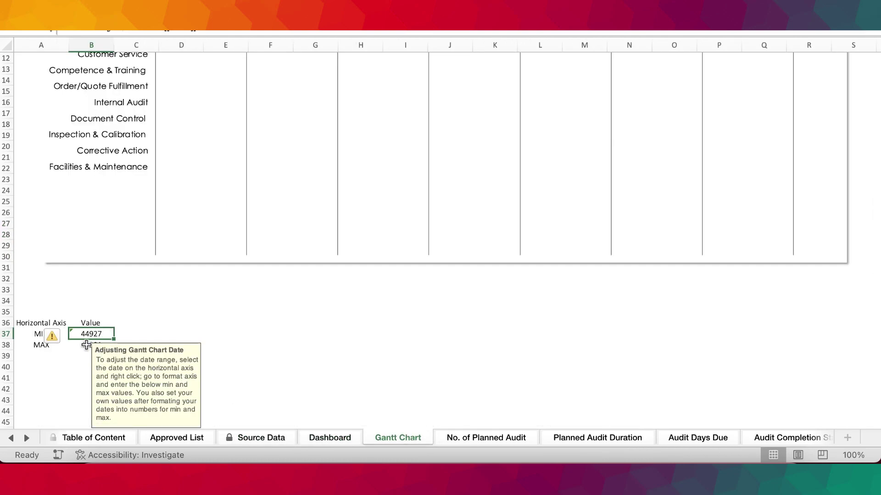
Step: Read the axis maximum 45291 note in B38, then select the Gantt chart
left_click(256, 324)
left_click(83, 347)
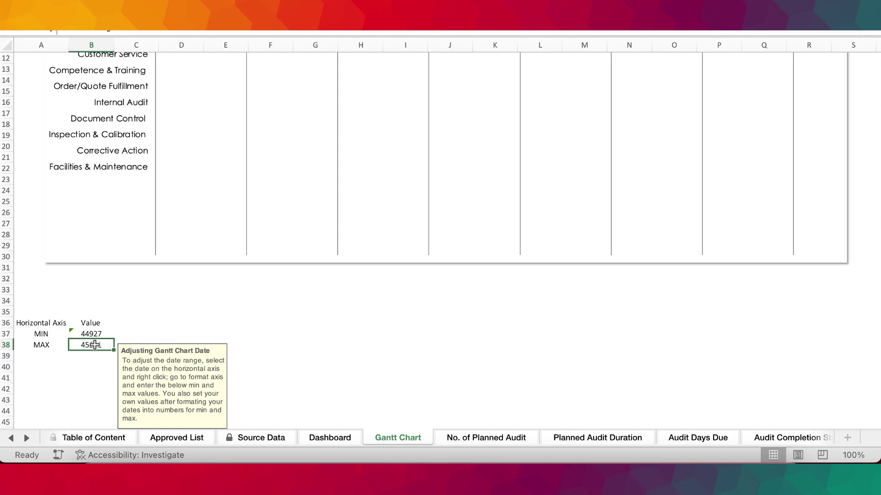
left_click(261, 308)
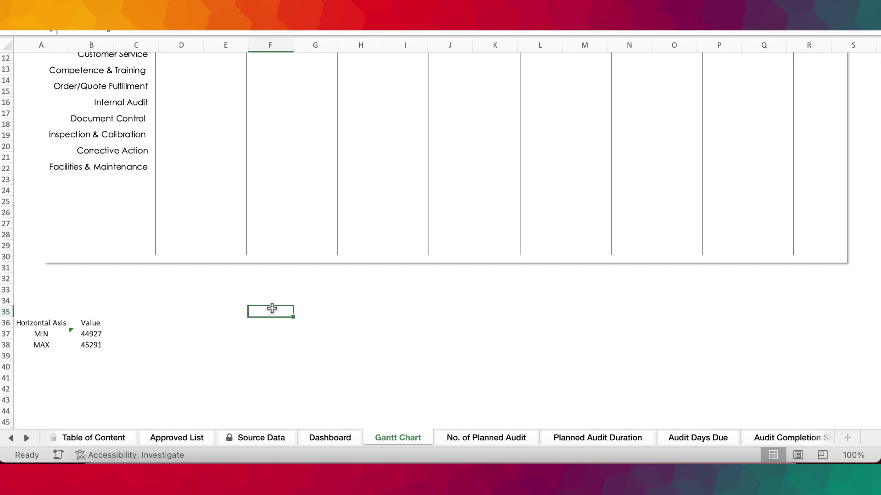
left_click(88, 345)
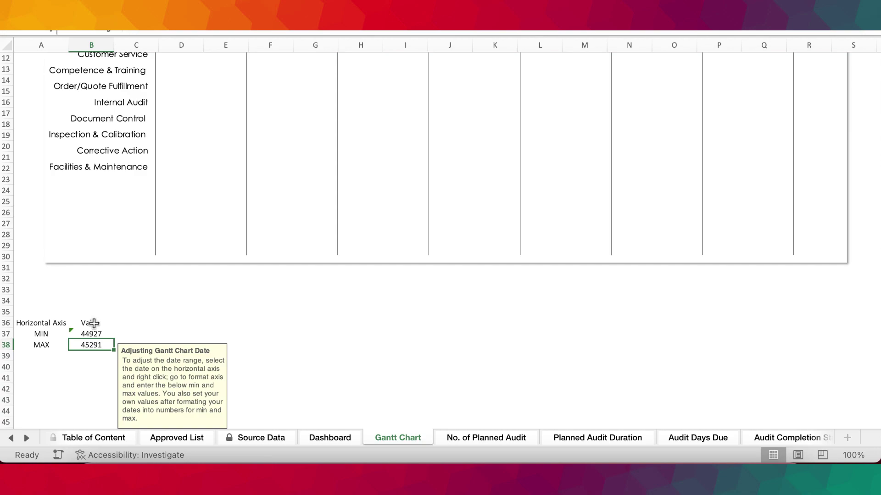
scroll(250, 161, "up", 5)
left_click(343, 109)
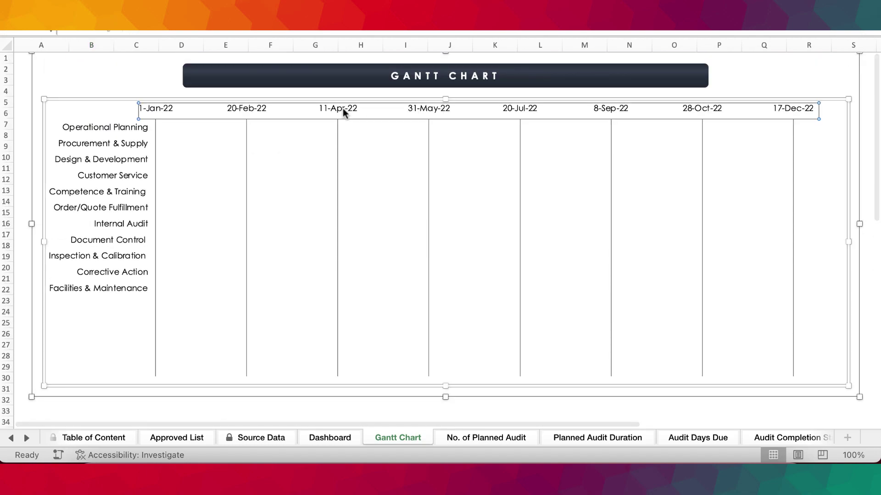
Step: Set the Gantt chart's date axis bounds to minimum 44927 and maximum 45291
right_click(342, 108)
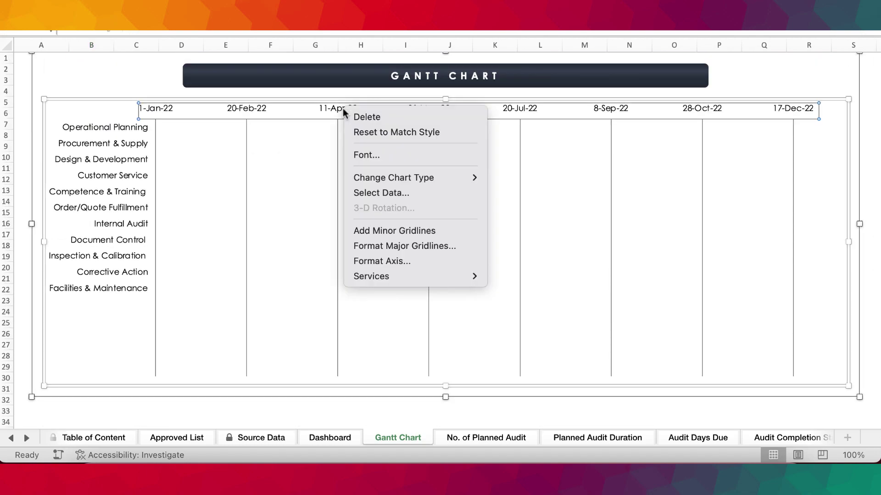
left_click(384, 262)
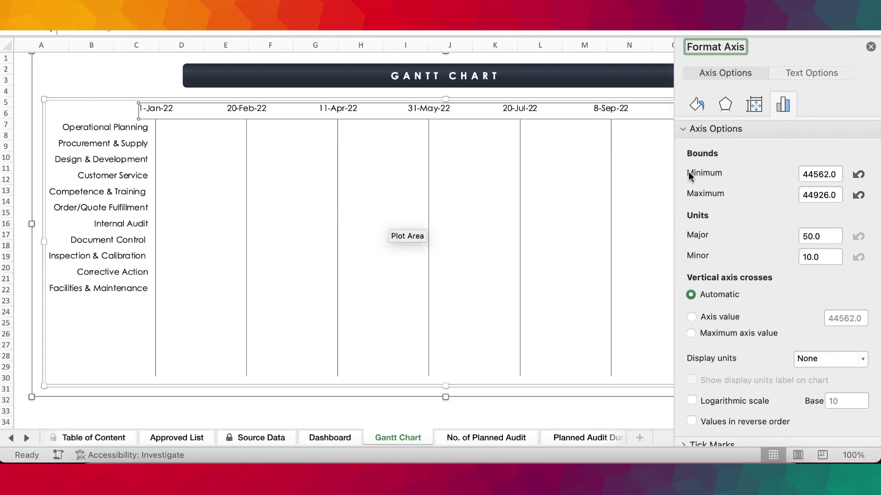
scroll(387, 301, "down", 10)
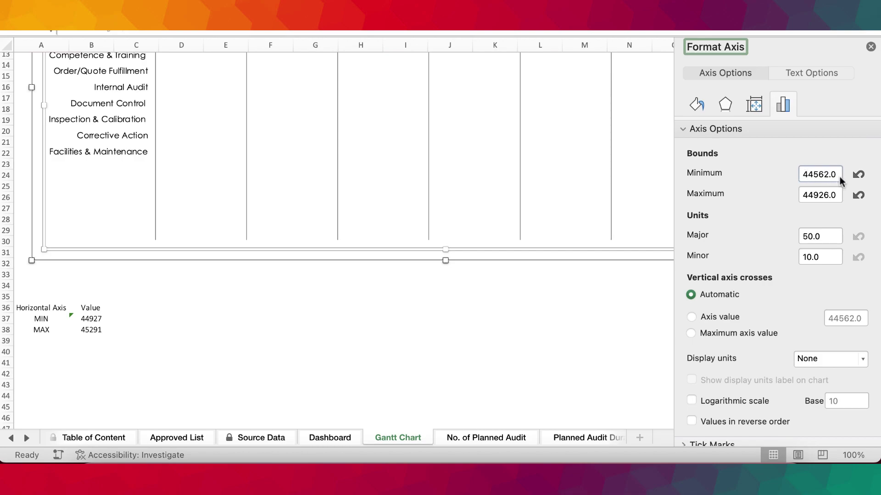
left_click(828, 175)
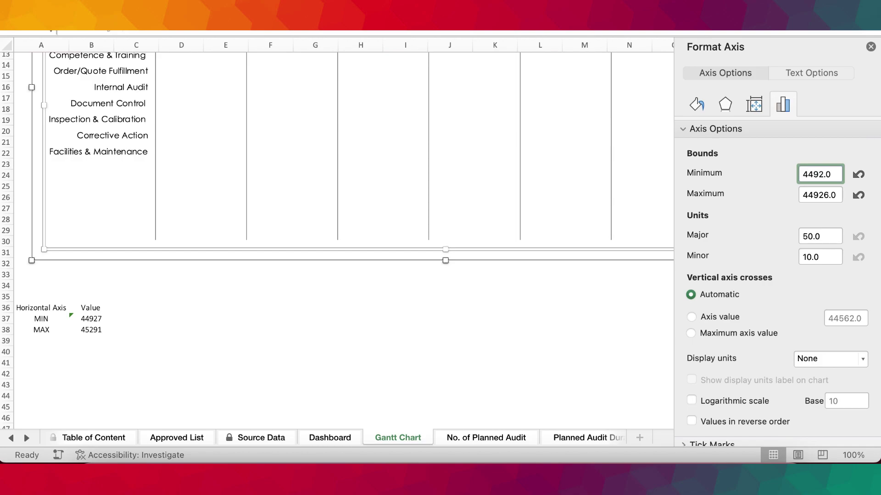
left_click(858, 195)
left_click(818, 195)
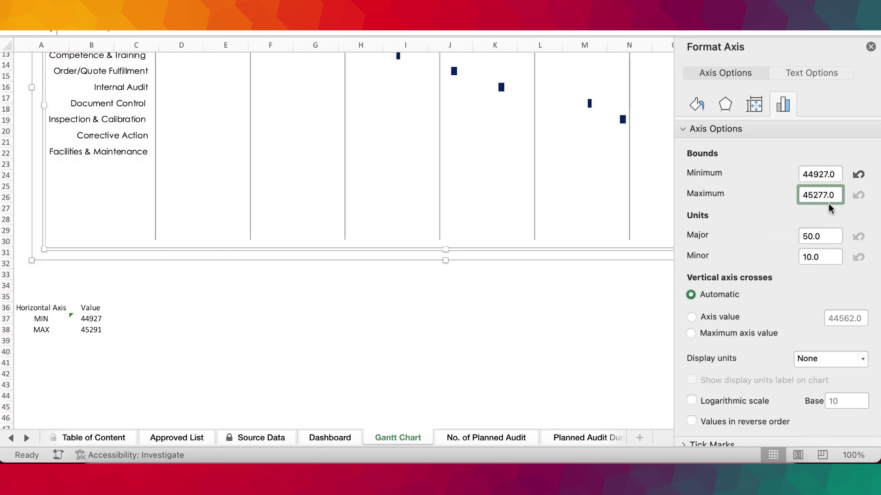
type("91")
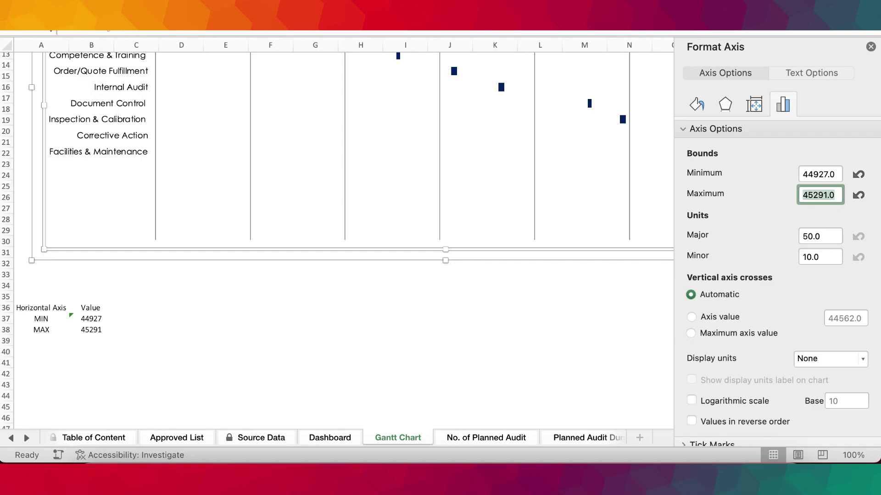
key("Return")
Step: Deselect the chart and close the Format Axis pane to view the 2023 timeline
left_click(507, 340)
scroll(491, 339, "up", 5)
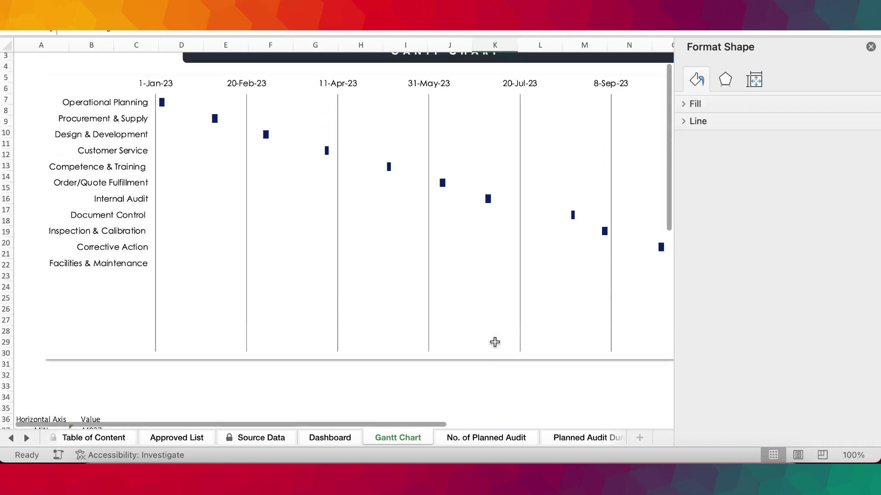
left_click(870, 47)
scroll(582, 249, "down", 1)
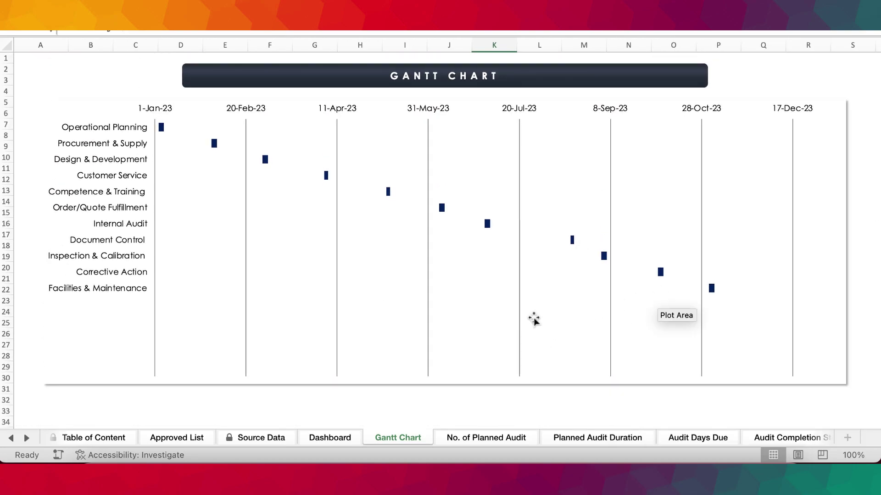
scroll(532, 319, "down", 5)
scroll(501, 318, "up", 5)
scroll(472, 257, "down", 3)
scroll(207, 307, "down", 2)
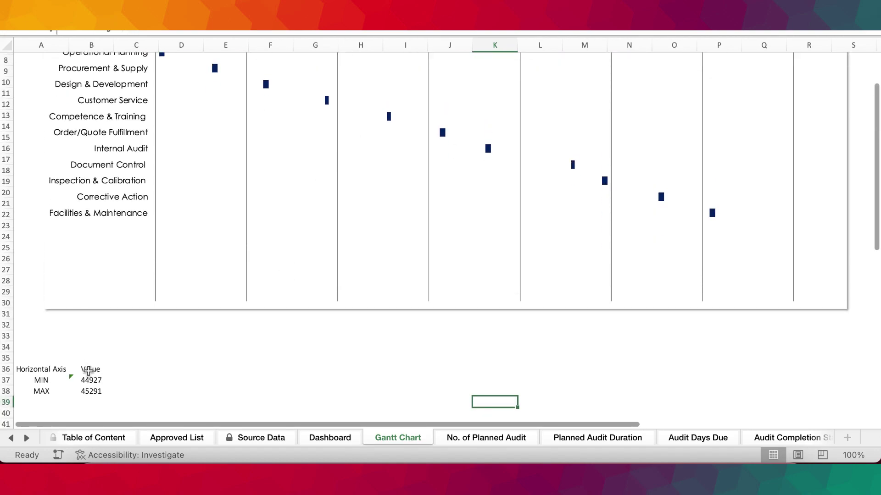
scroll(298, 312, "up", 4)
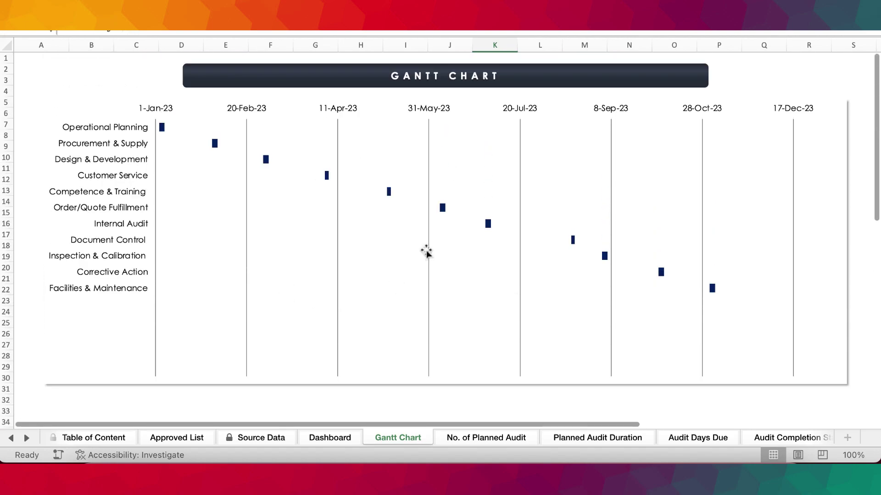
left_click(427, 111)
right_click(431, 108)
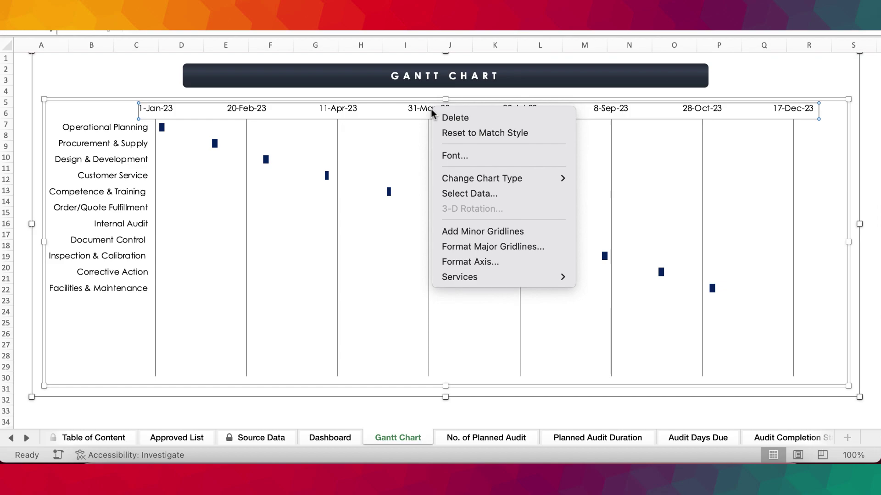
left_click(403, 116)
left_click(458, 112)
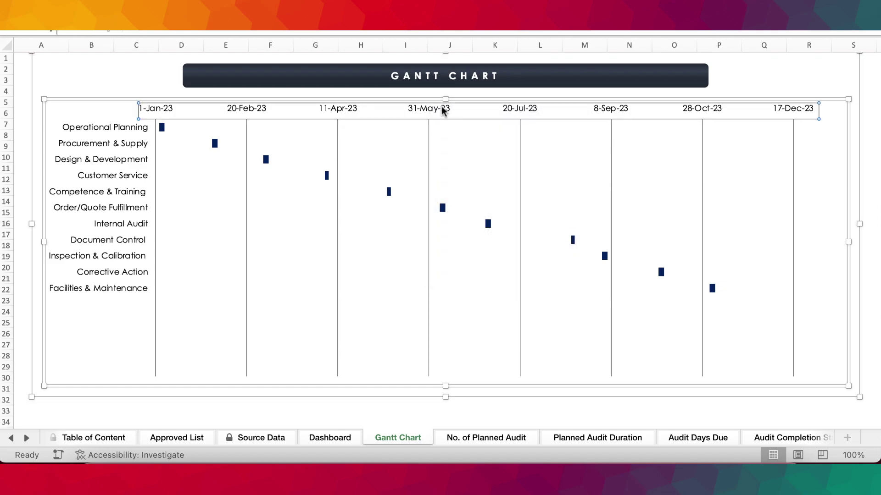
right_click(443, 107)
left_click(490, 260)
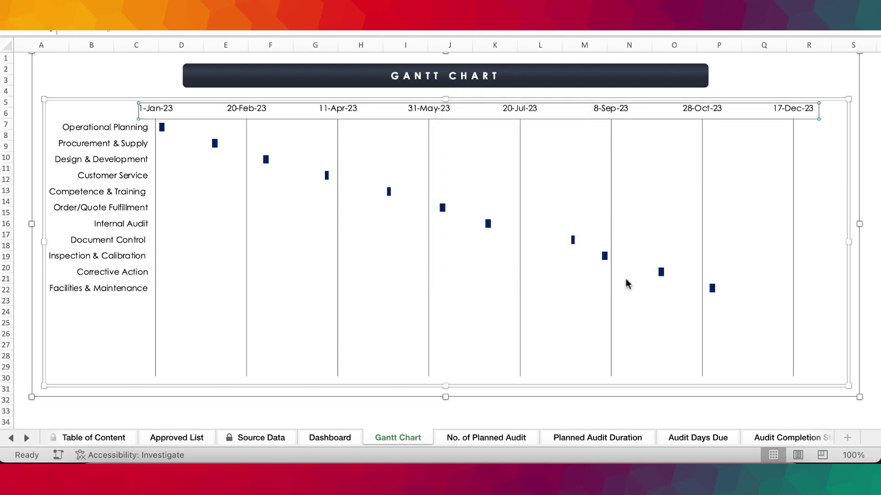
scroll(224, 377, "down", 5)
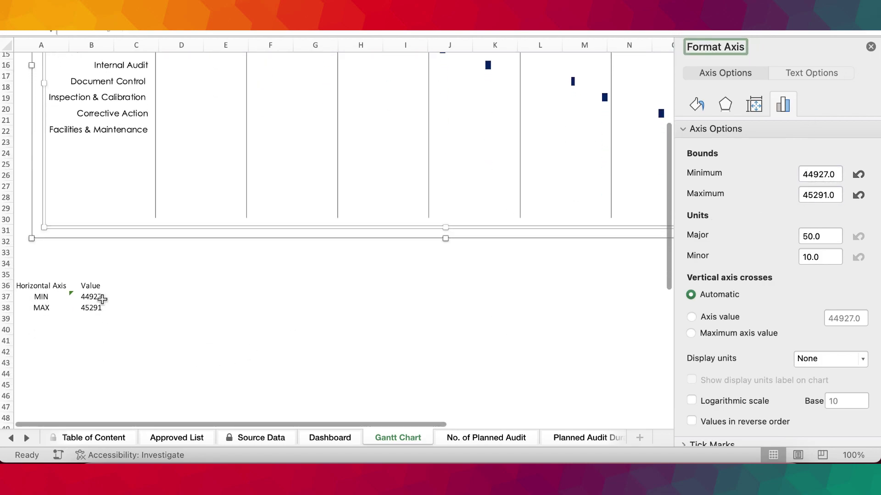
scroll(92, 299, "right", 1)
scroll(86, 297, "left", 1)
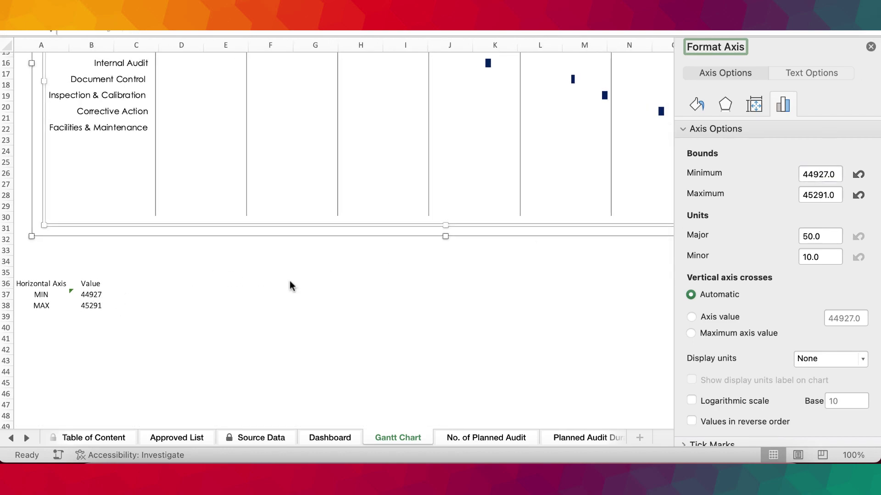
left_click(870, 47)
left_click(459, 369)
scroll(499, 369, "up", 5)
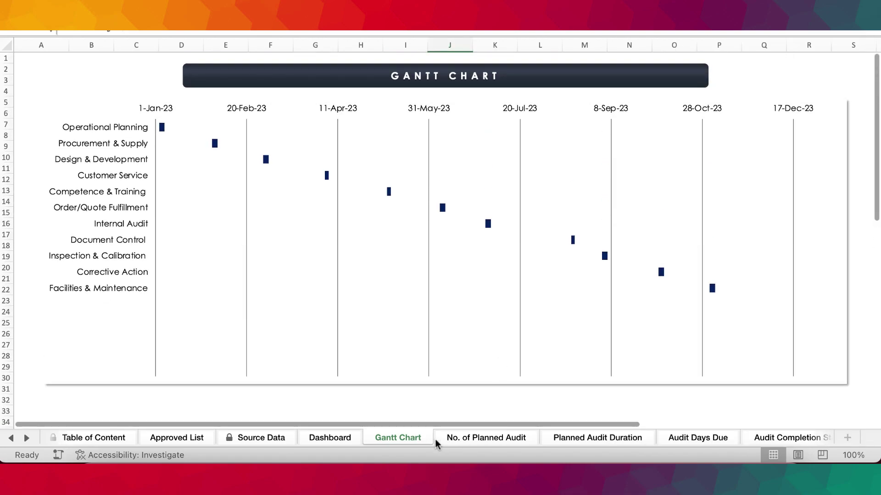
left_click(340, 438)
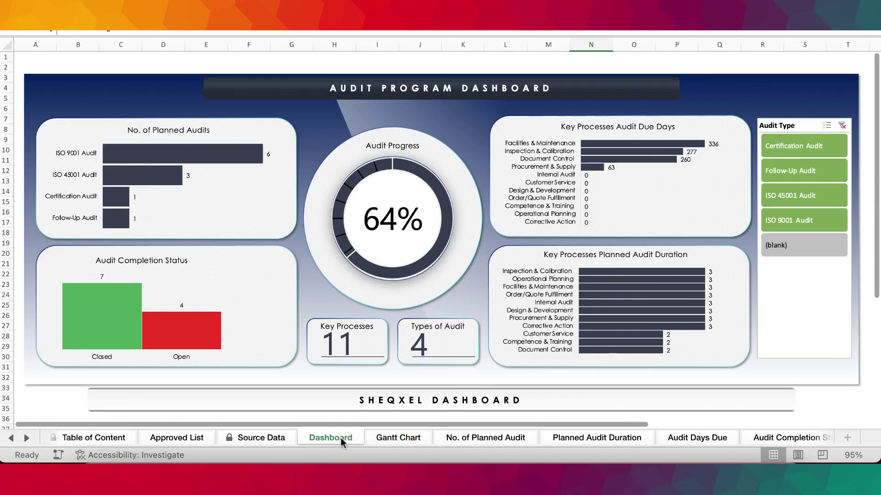
Step: On Source Data, review the Operational Planning and Procurement & Supply rows and their audit type
left_click(278, 439)
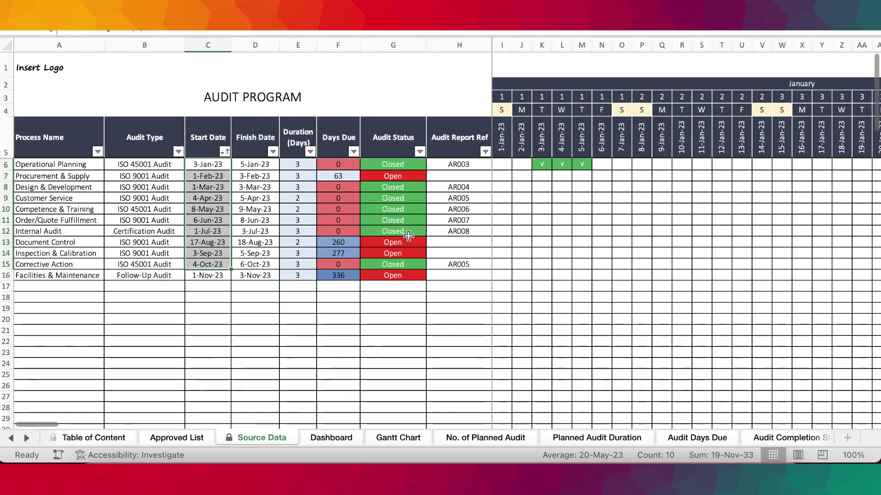
left_click(582, 285)
left_click(52, 164)
left_click(82, 176)
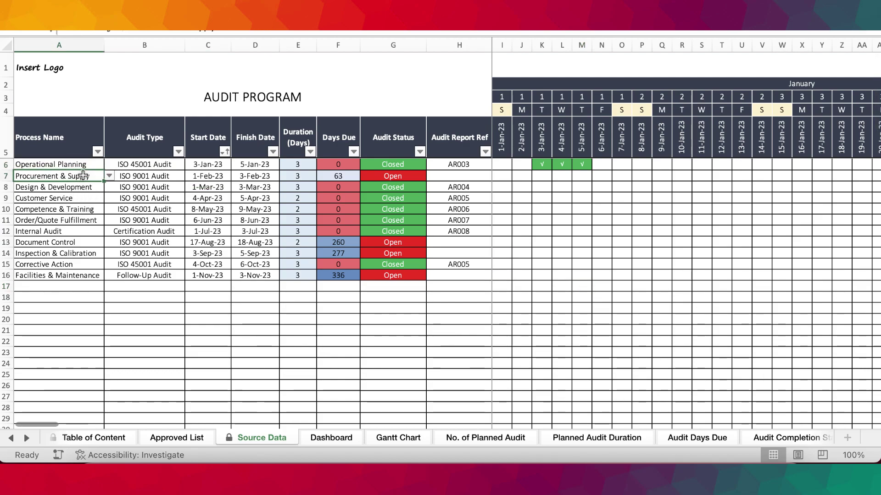
left_click(162, 180)
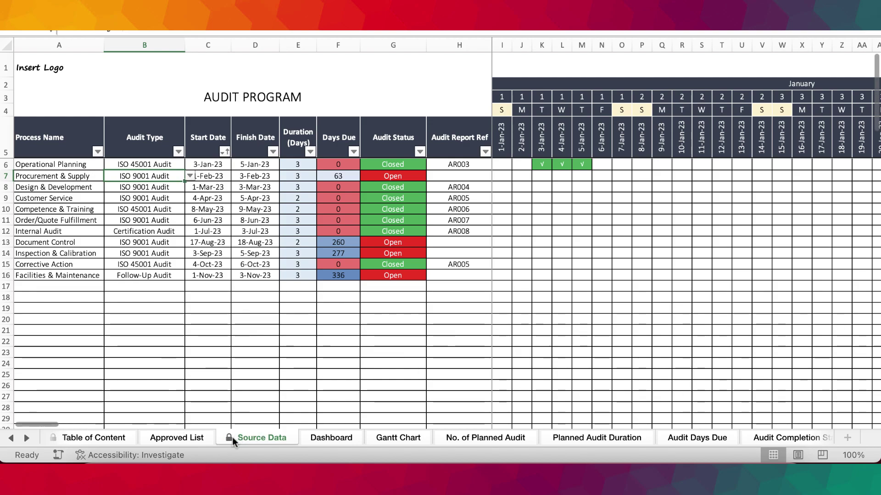
Step: Move through the Approved List and Table of Content sheets to Welcome to SHEQXEL
left_click(202, 441)
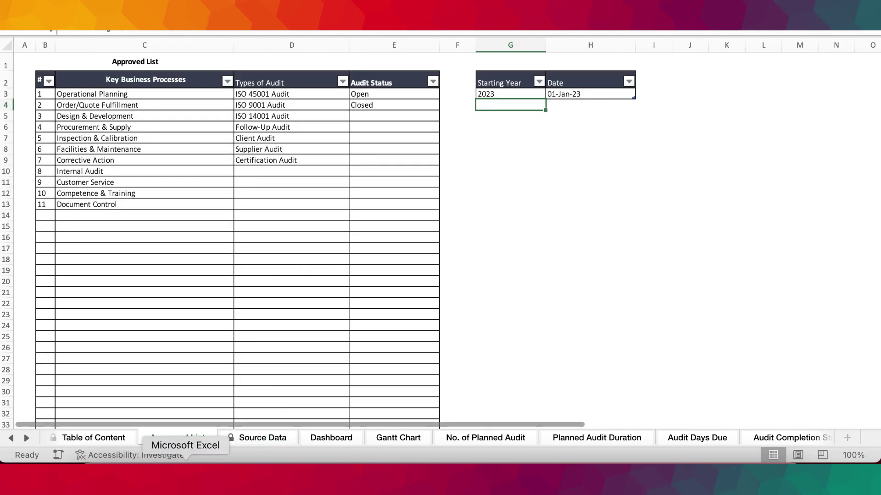
left_click(127, 439)
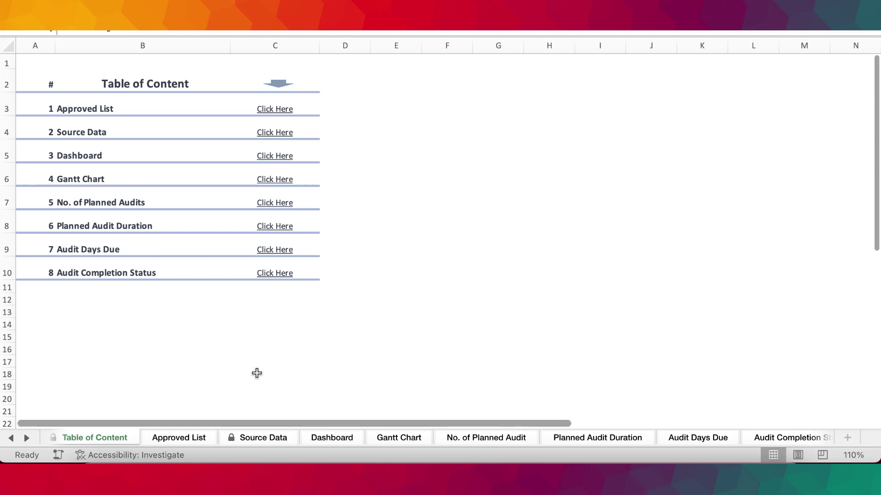
left_click(11, 439)
left_click(106, 438)
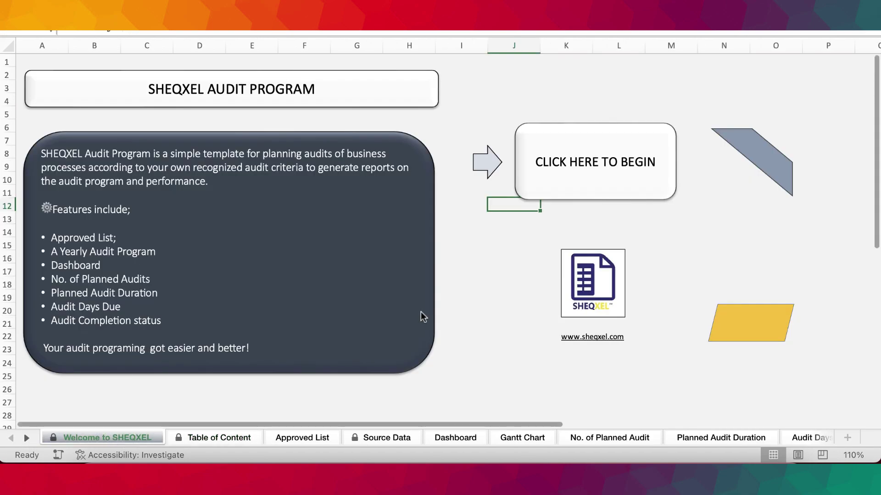